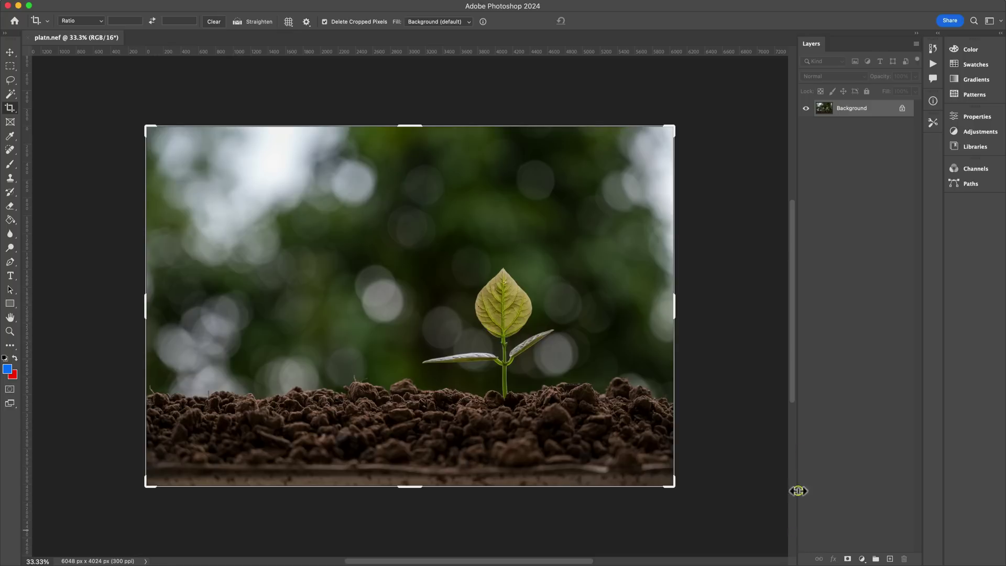
Step: Open the plant photo in the ON1 Effects Standalone 2025 plug-in and browse its available filters
key("z")
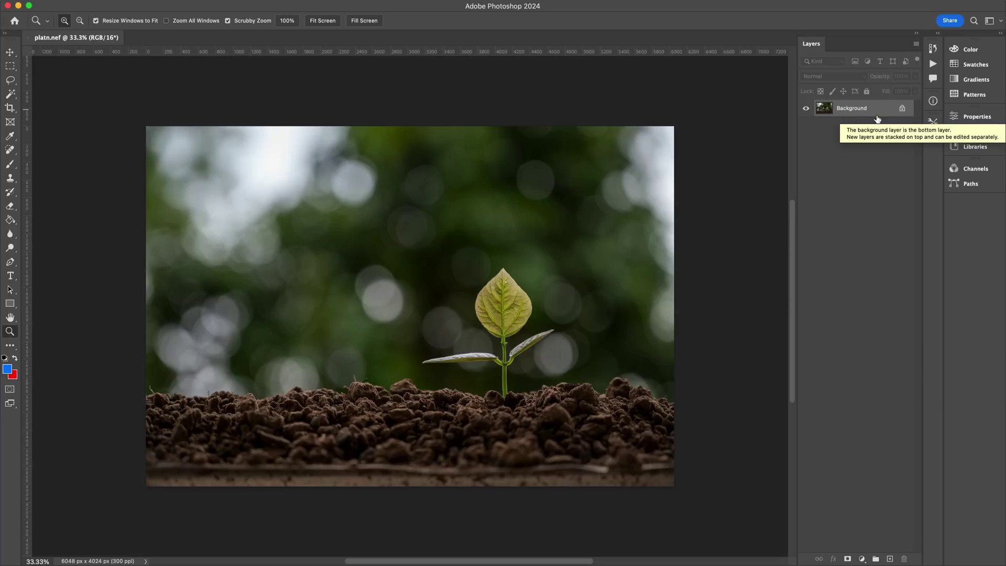
left_click(104, 2)
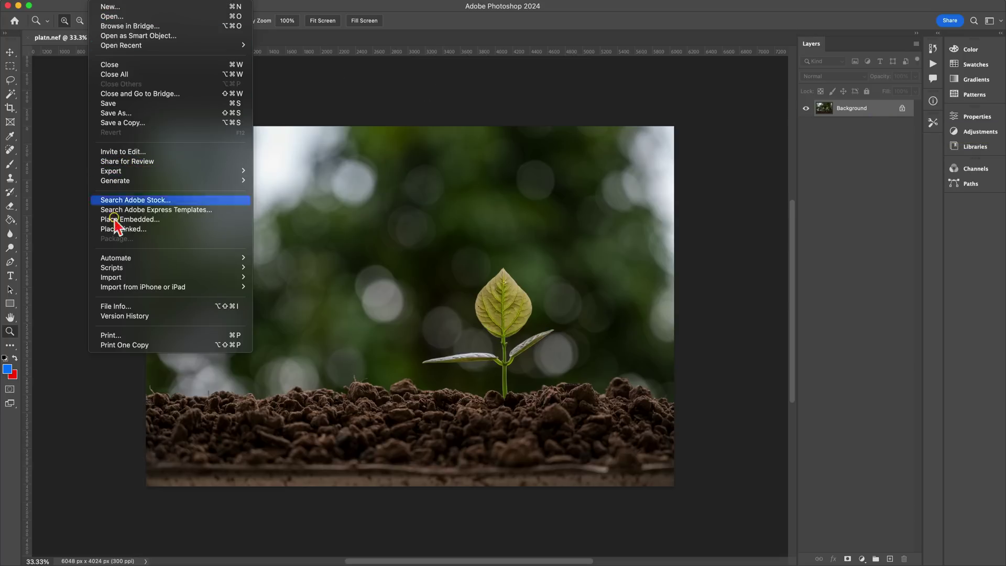
left_click(134, 258)
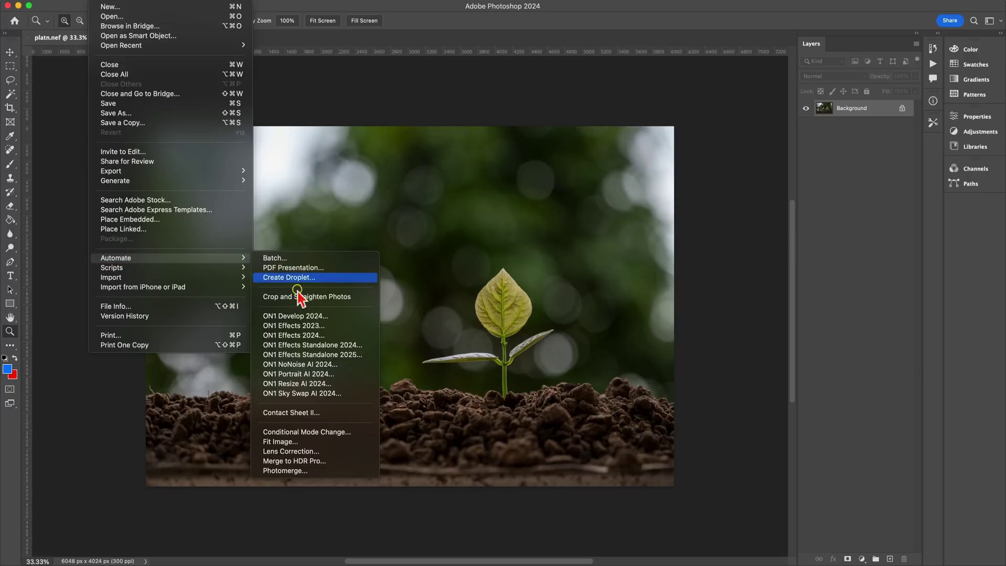
left_click(292, 355)
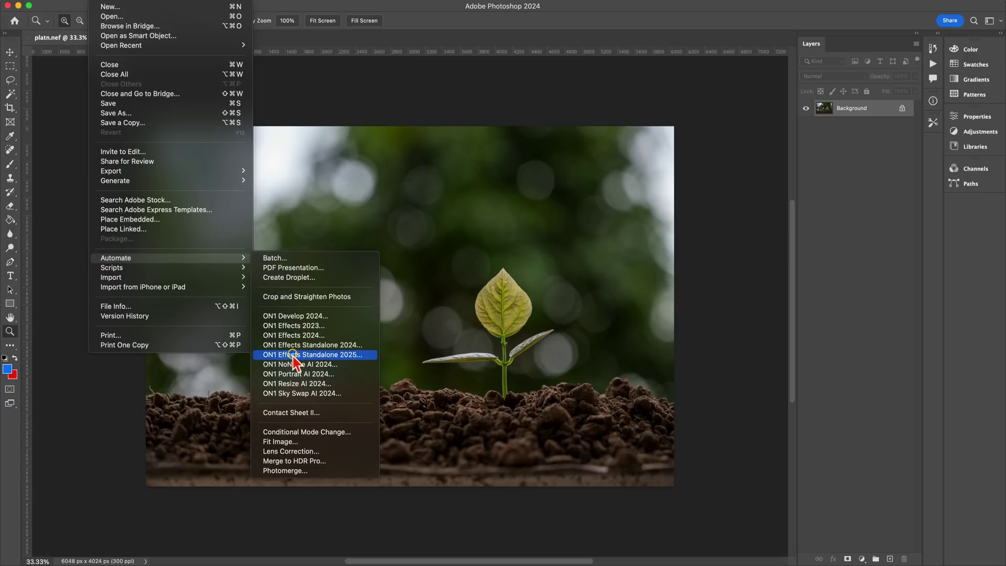
left_click(341, 355)
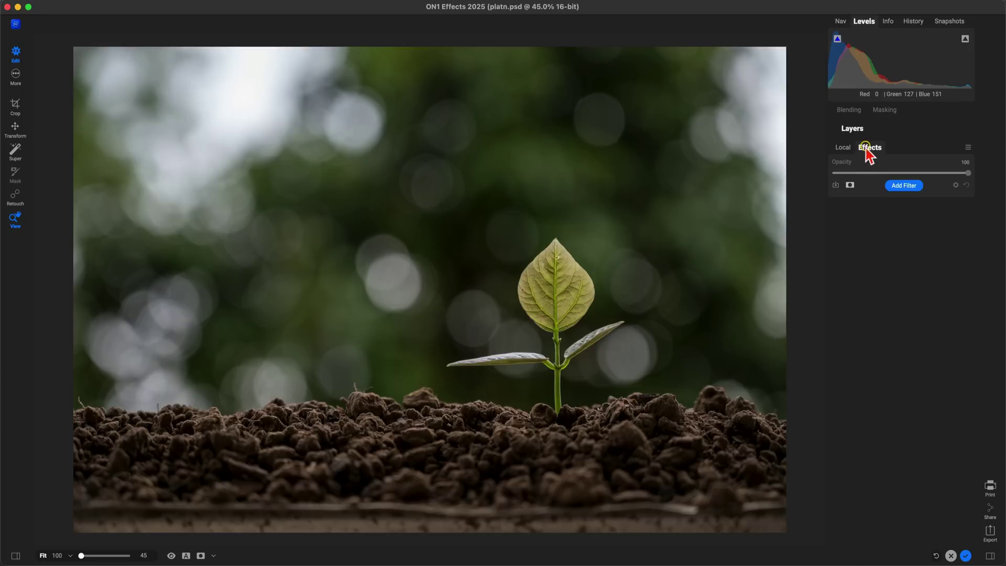
left_click(909, 185)
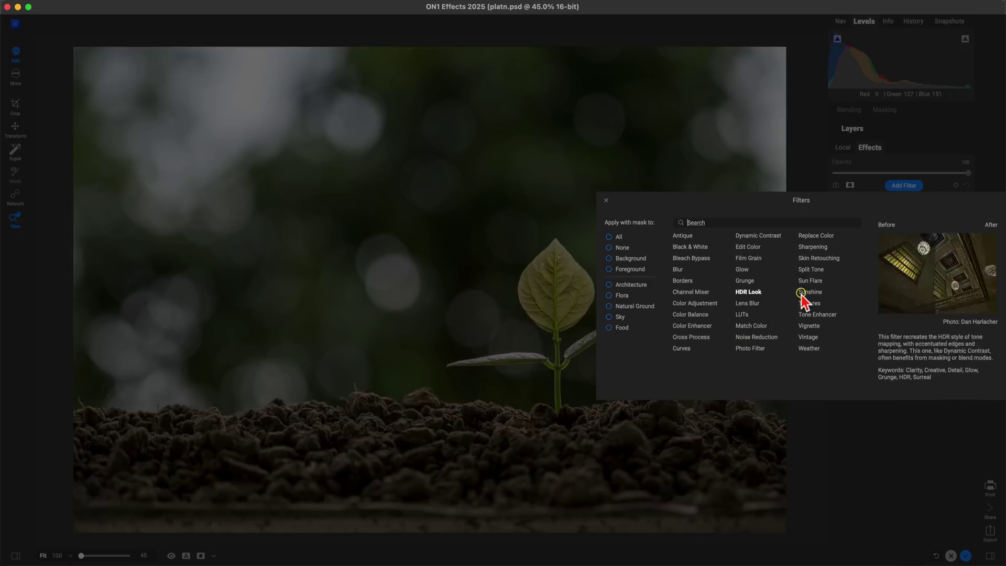
left_click(912, 443)
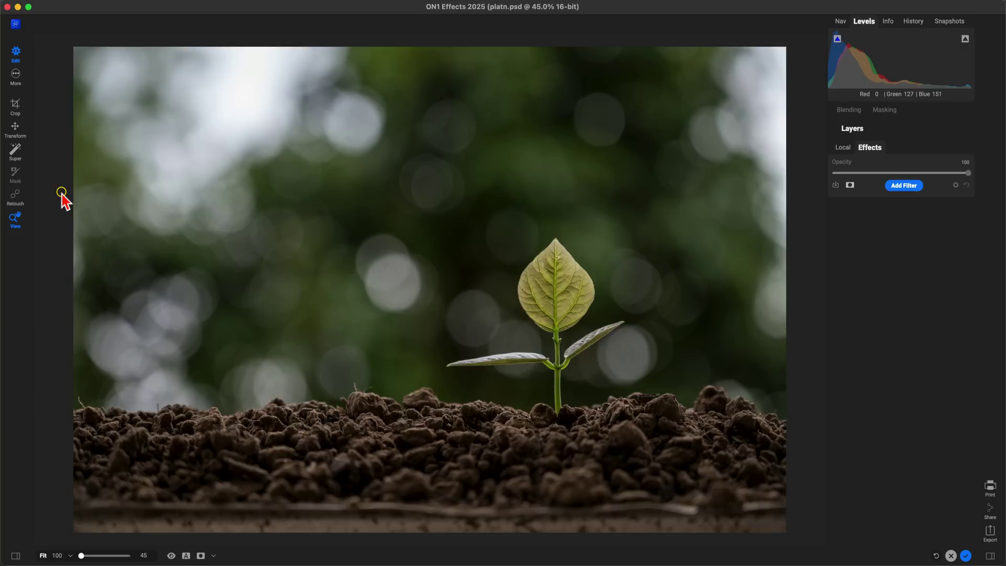
Step: Select the whole plant, including its stem and side leaves, with the Super Select tool and apply Dynamic Contrast in the Surreal style
left_click(15, 152)
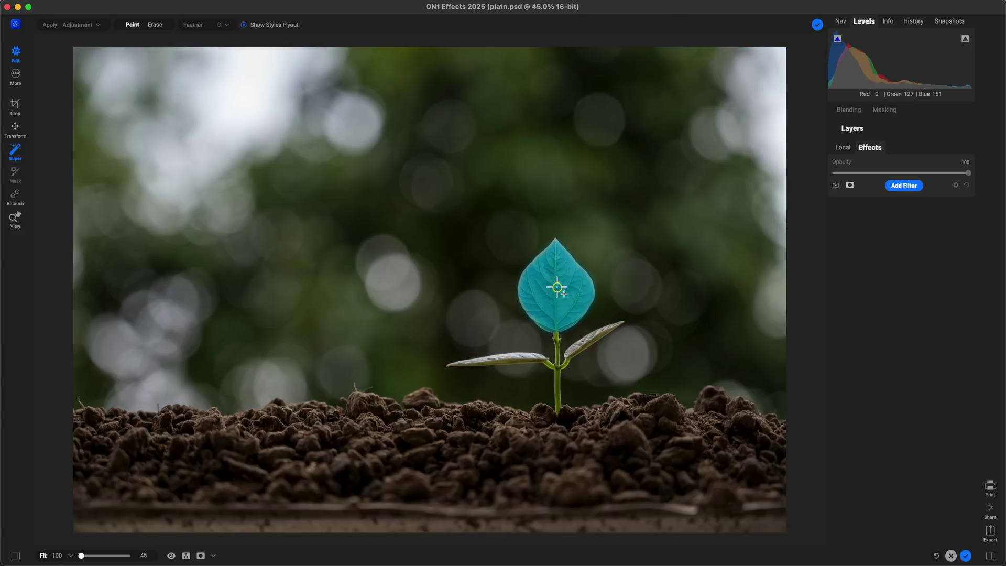
mouse_move(557, 287)
left_mouse_down()
mouse_move(552, 352)
mouse_move(503, 360)
left_mouse_up()
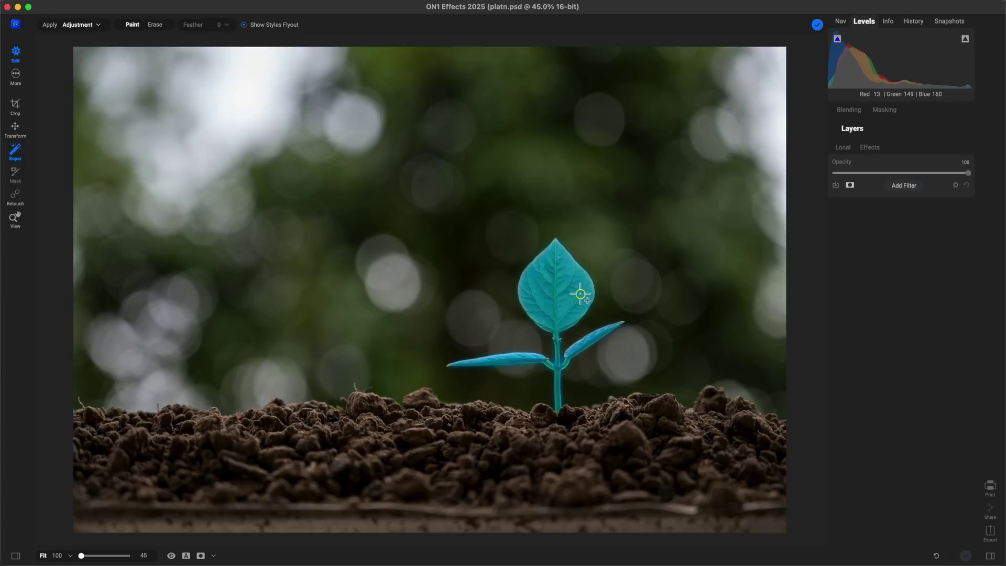
right_click(539, 309)
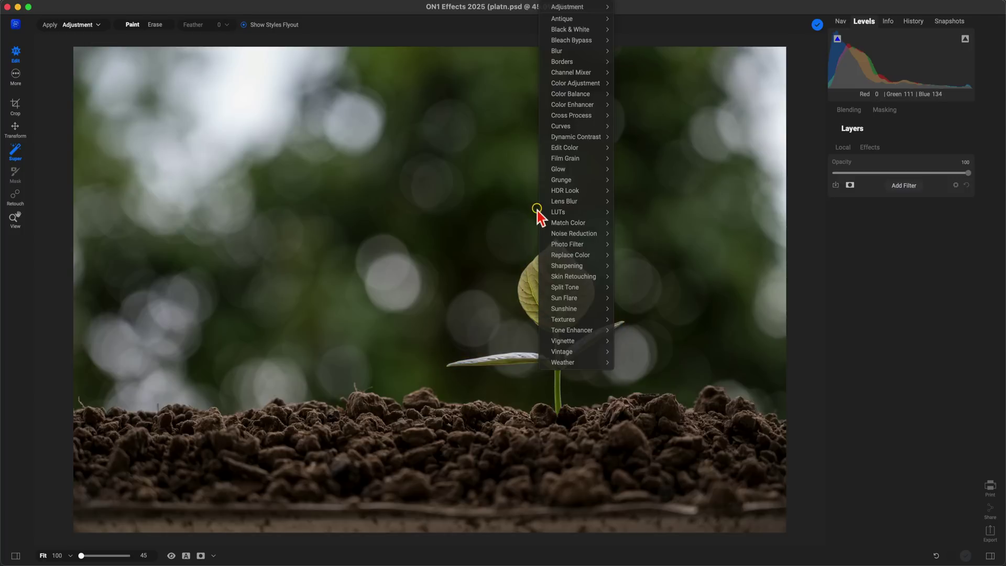
left_click(562, 139)
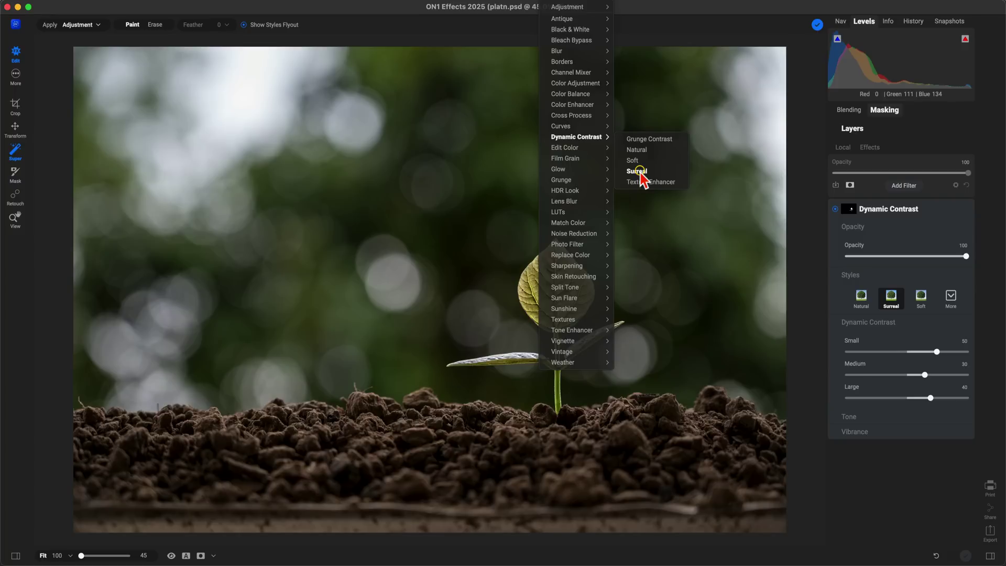
left_click(640, 172)
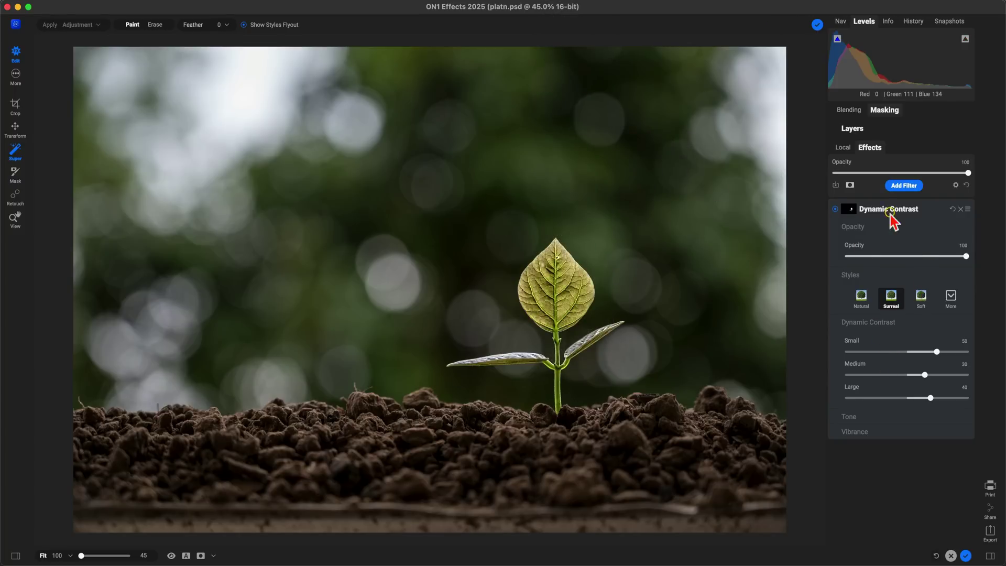
Step: Compare the plant with and without the Dynamic Contrast filter, keeping its opacity at 100
left_click(835, 208)
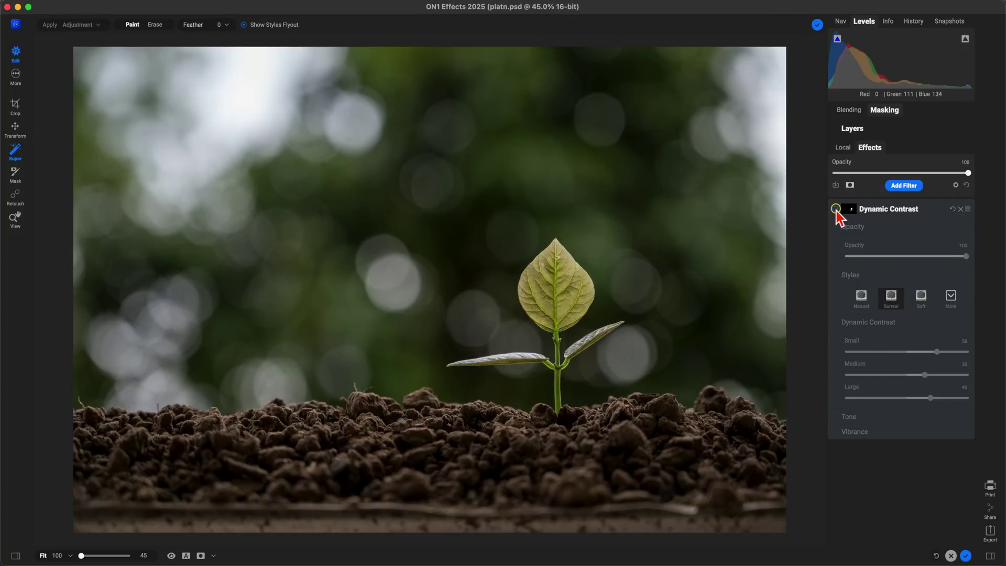
left_click(835, 209)
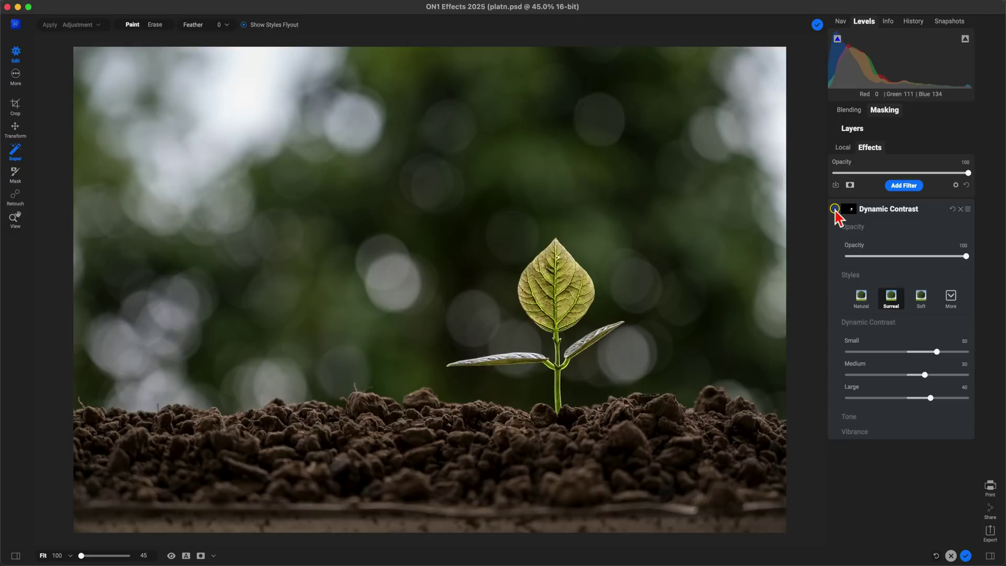
left_click(835, 209)
left_click(835, 209)
mouse_move(964, 257)
left_mouse_down()
mouse_move(844, 260)
mouse_move(969, 260)
left_mouse_up()
Step: Using Super Select in Erase mode on the plant's leaves and stem, apply the Darker Glow style to everything except the plant
left_click(154, 25)
left_click(548, 287)
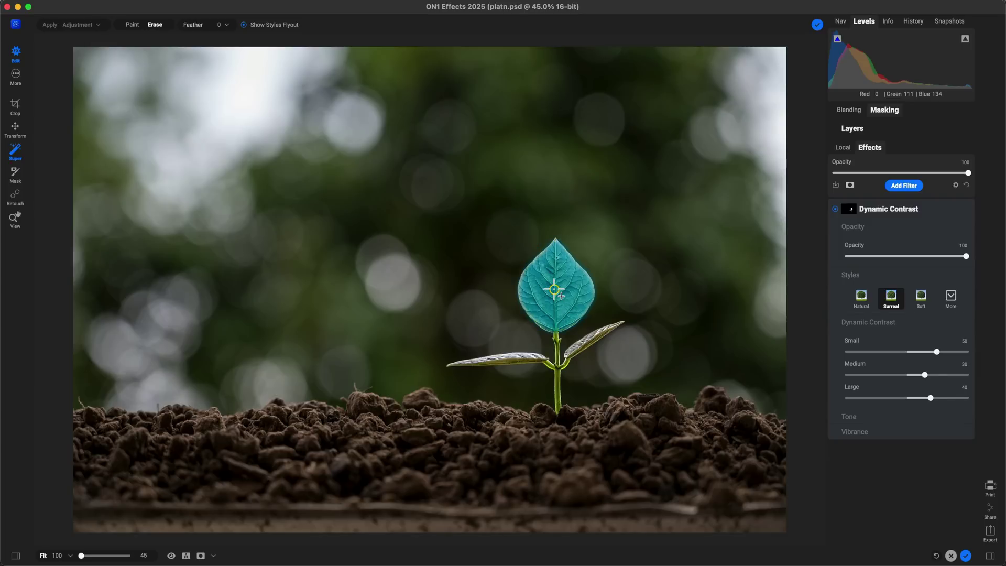
left_click(557, 347)
left_click(487, 361)
right_click(541, 307)
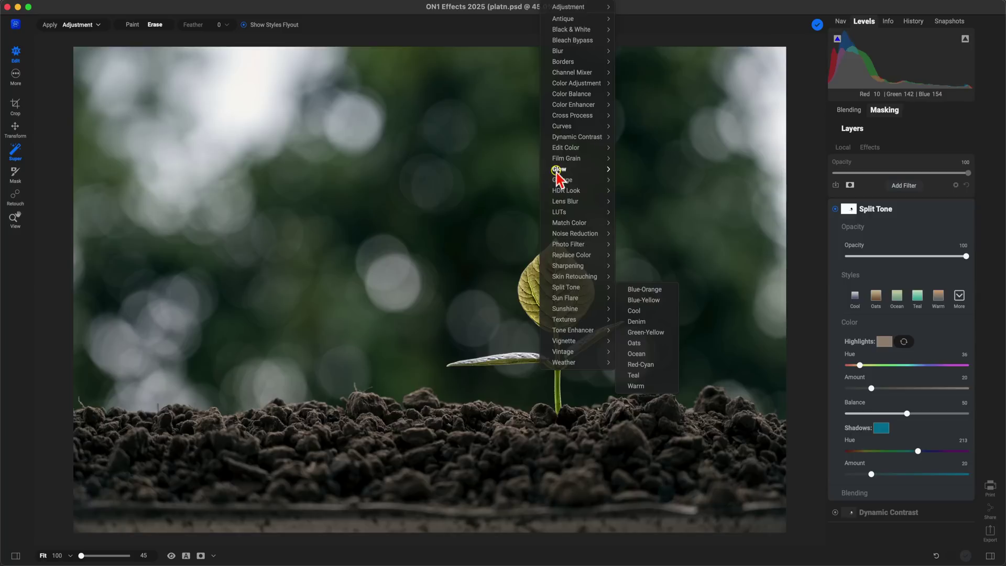
mouse_move(557, 172)
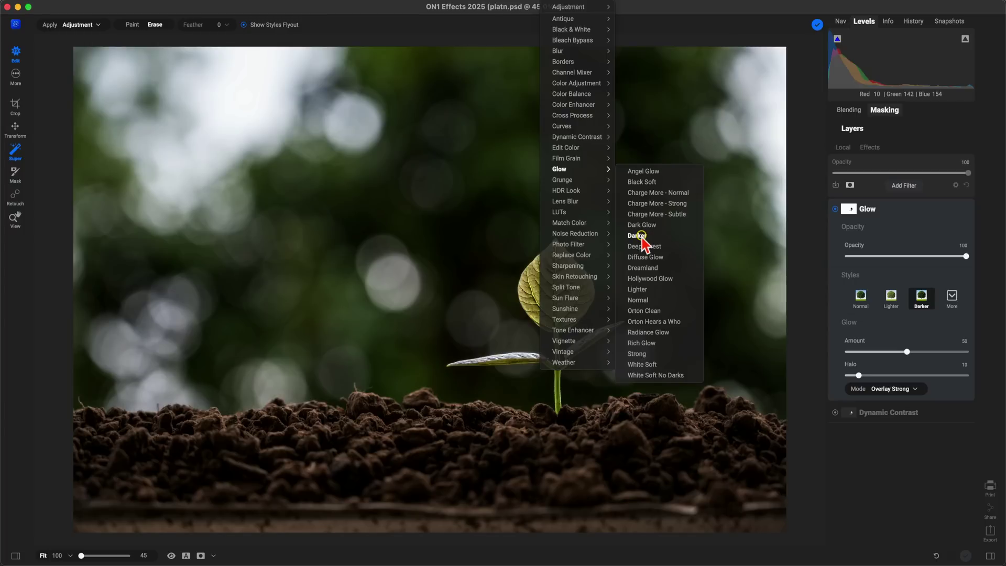
left_click(641, 235)
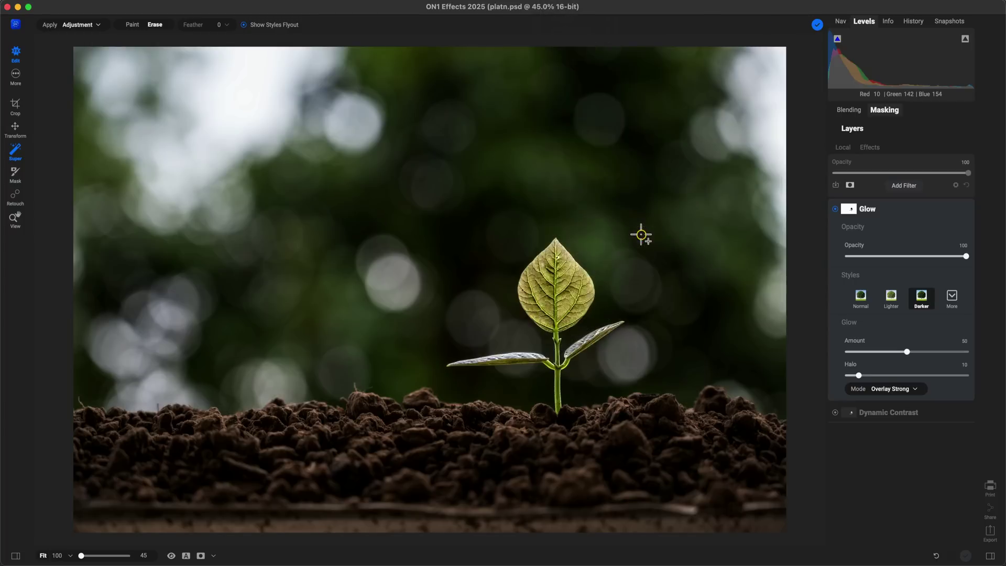
Step: Compare the photo with and without the Glow filter and lower the filter's opacity to 70
key("z")
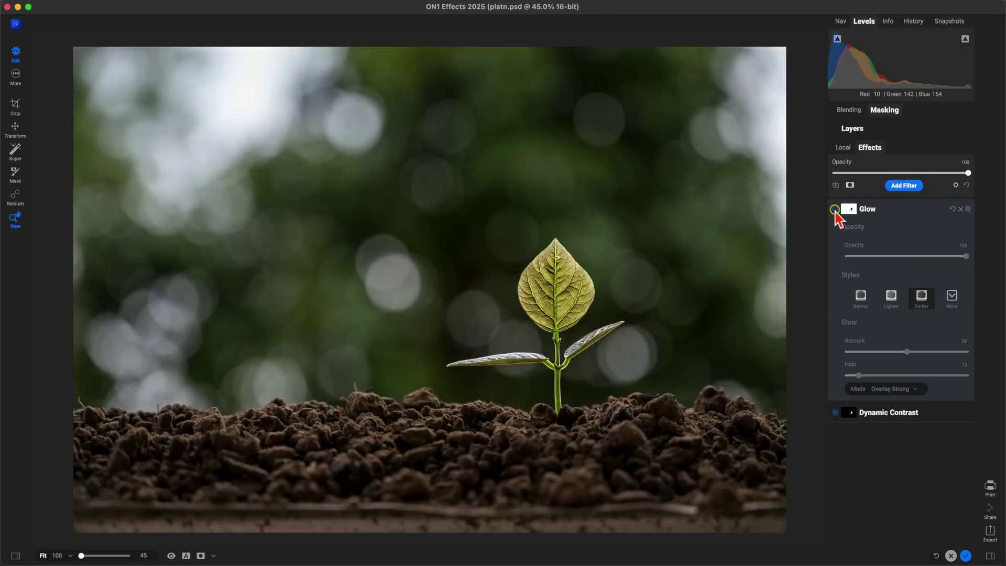
left_click(835, 209)
left_click(835, 209)
left_click(835, 210)
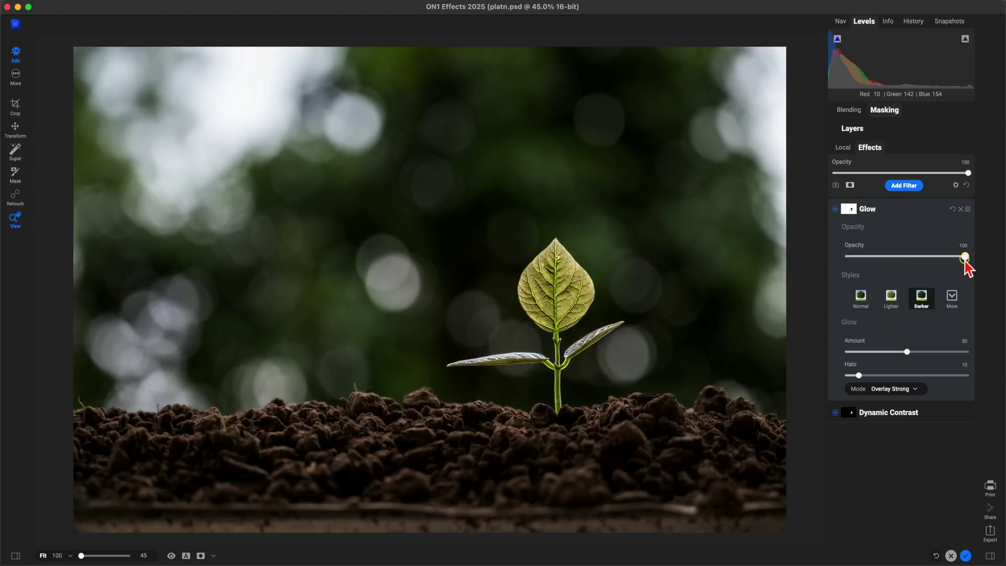
left_click_drag(966, 257, 925, 257)
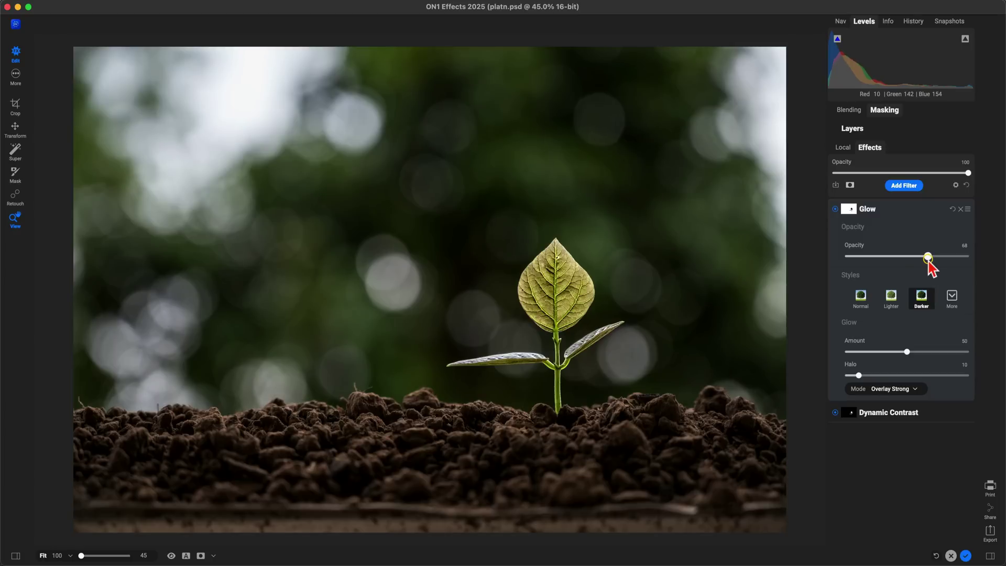
left_click(836, 209)
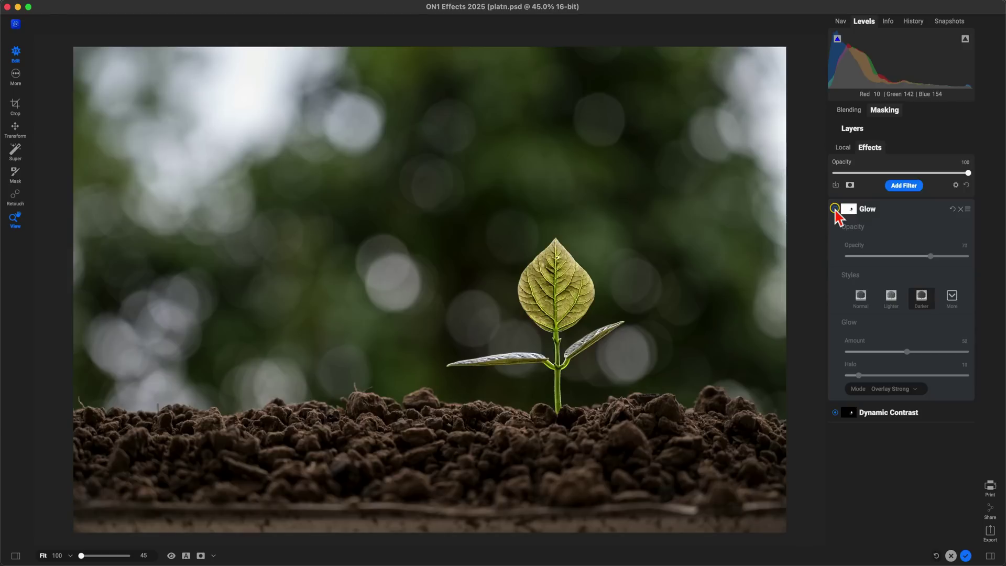
left_click(835, 209)
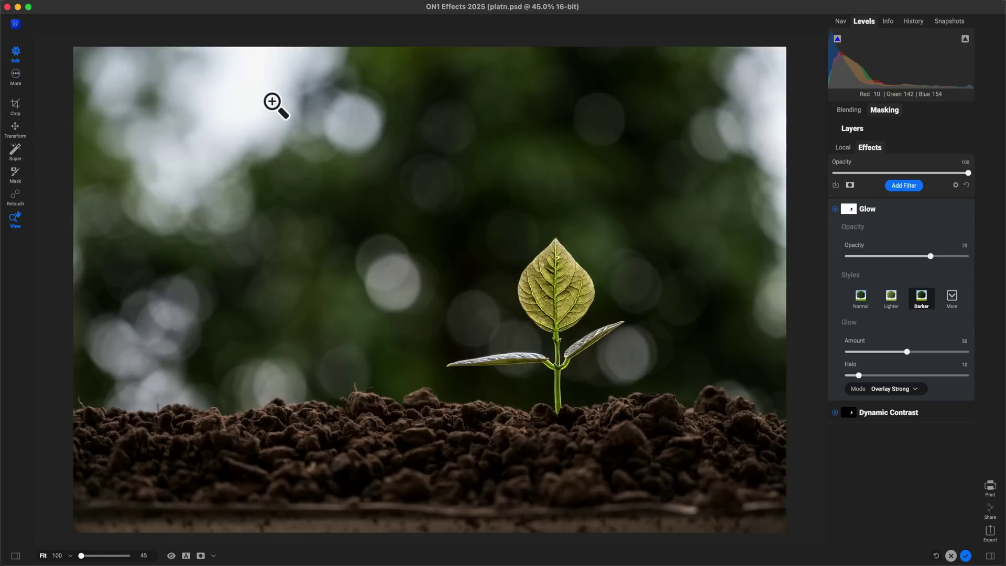
Step: Add a Sun Flare filter in the Sun Flare style with the Sun-Flare-02 texture and an amount of 100
left_click(908, 186)
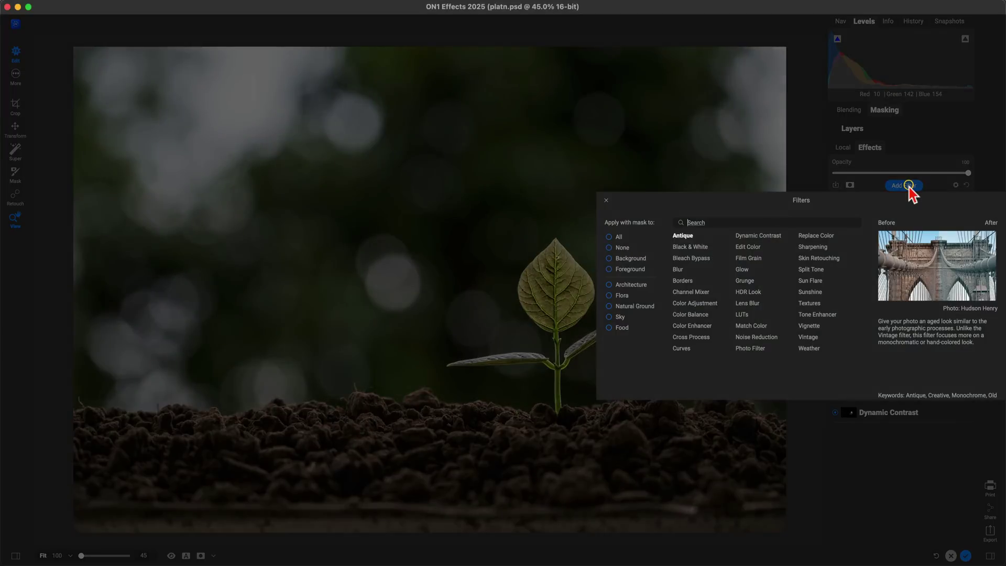
left_click(813, 282)
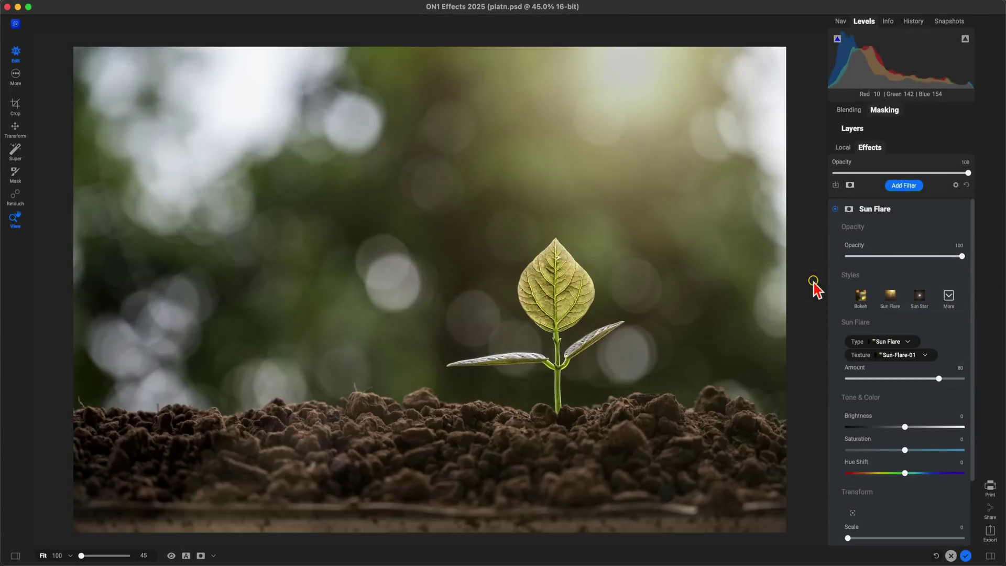
left_click(889, 299)
left_click(891, 302)
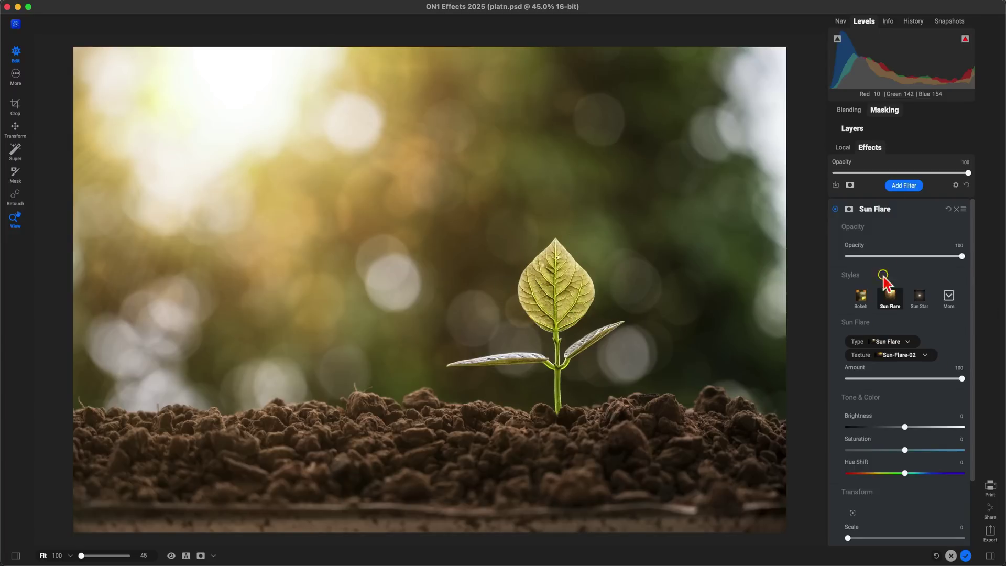
left_click(924, 213)
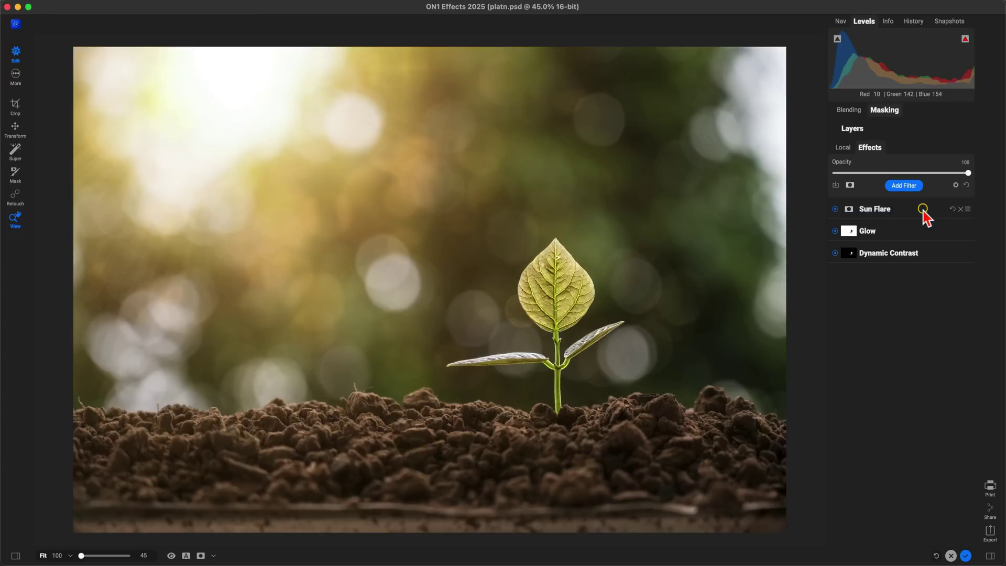
left_click(924, 213)
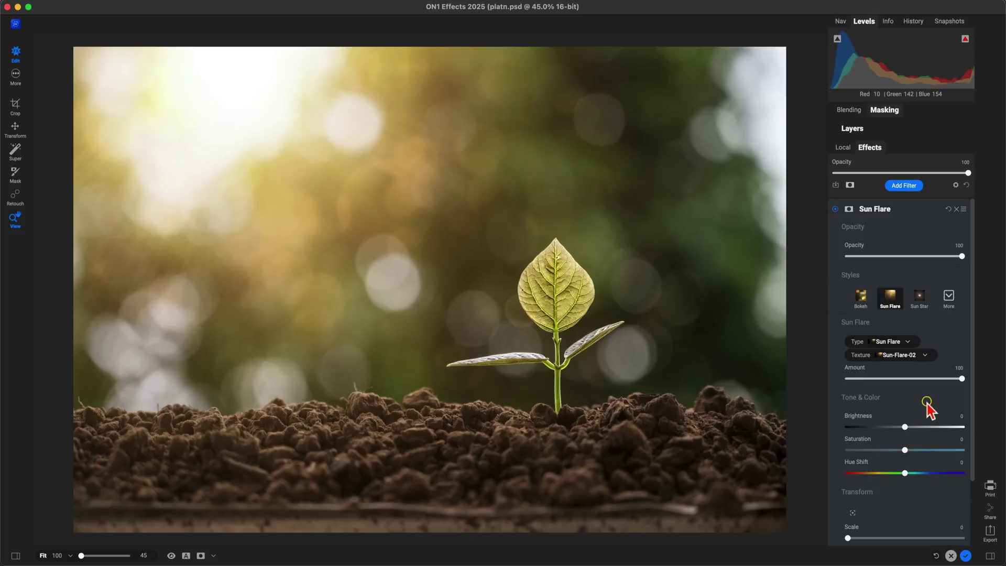
mouse_move(960, 381)
left_mouse_down()
mouse_move(900, 381)
mouse_move(963, 380)
left_mouse_up()
Step: Expand the Sun Flare filter's Sunshine settings and raise the Sunshine amount to 51
scroll(884, 409, "down", 3)
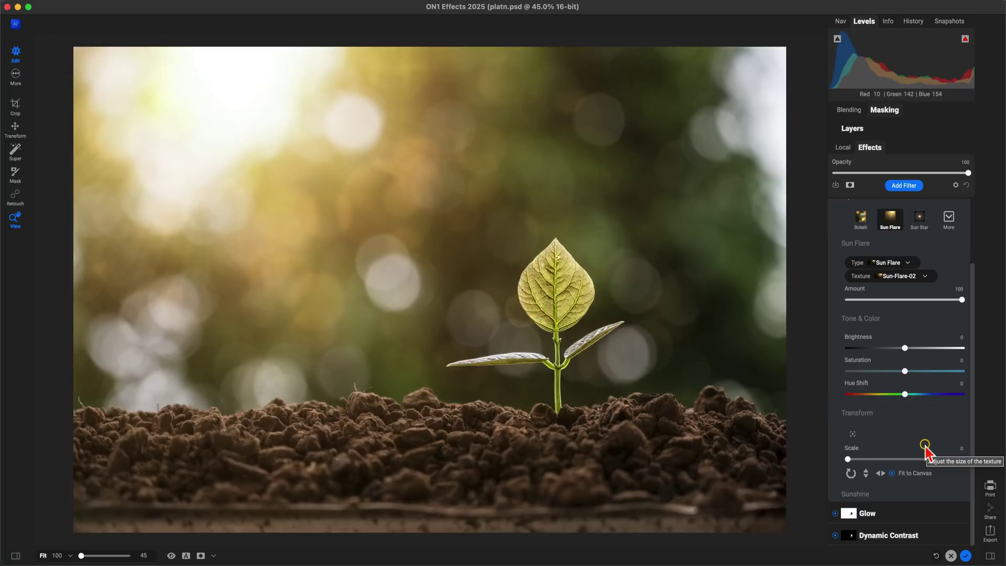
scroll(925, 435, "up", 3)
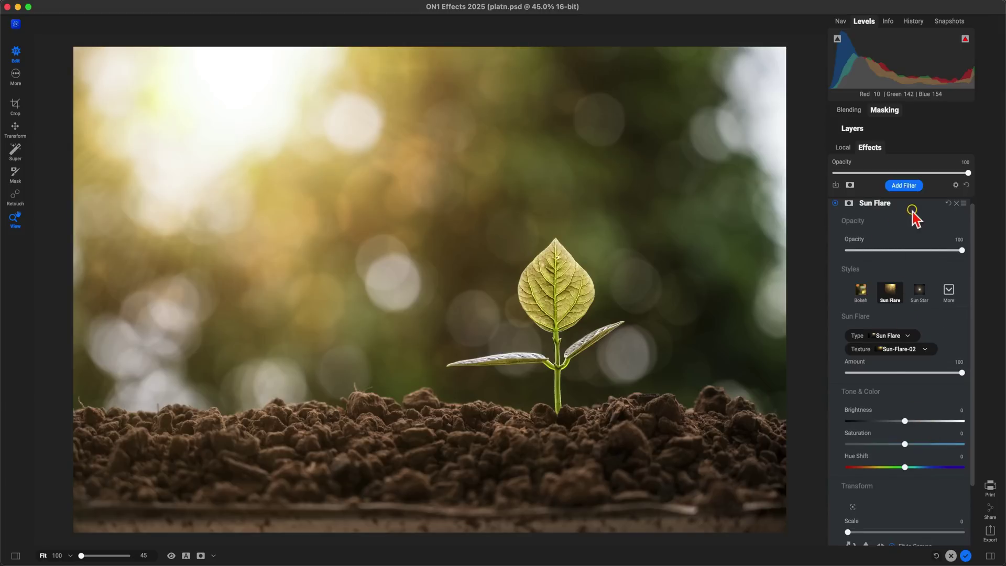
scroll(910, 212, "down", 3)
left_click(874, 493)
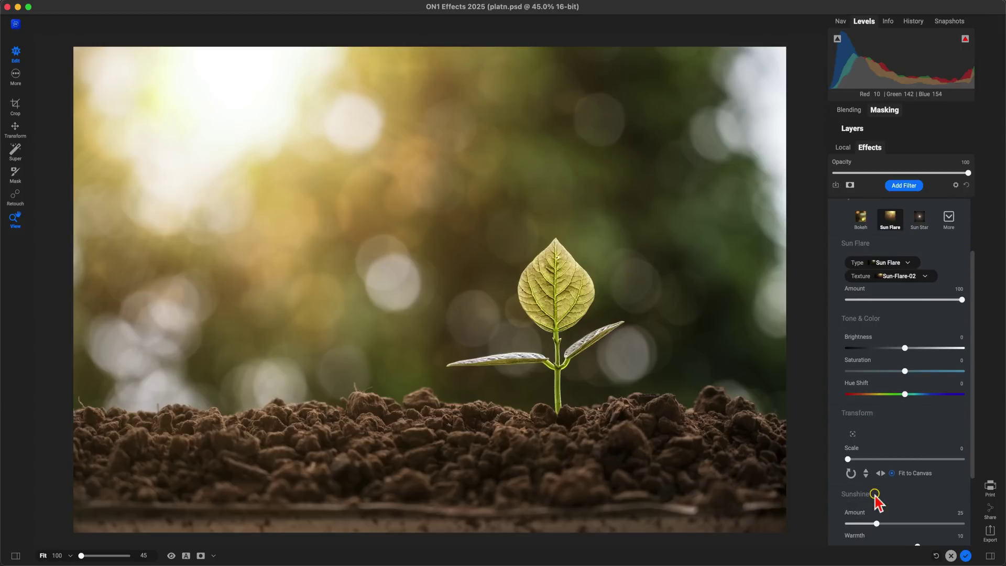
scroll(908, 449, "down", 3)
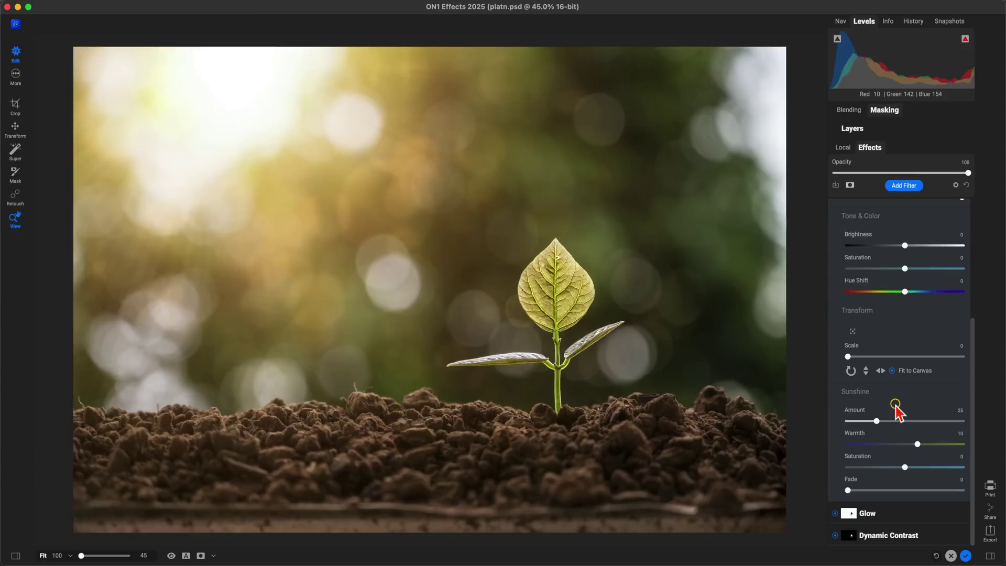
left_click_drag(877, 420, 902, 432)
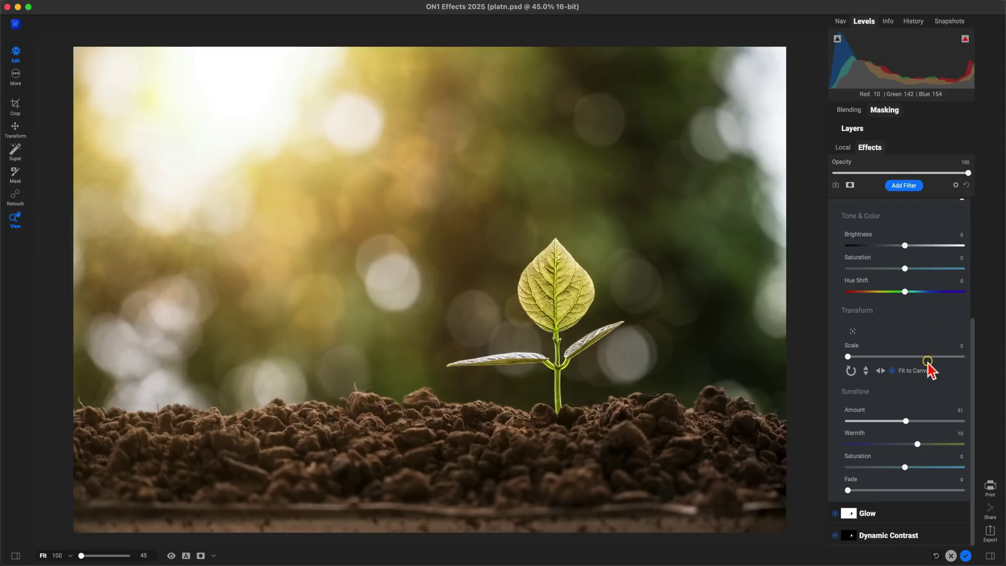
Step: Compare the photo with and without the Sun Flare filter
scroll(918, 388, "up", 5)
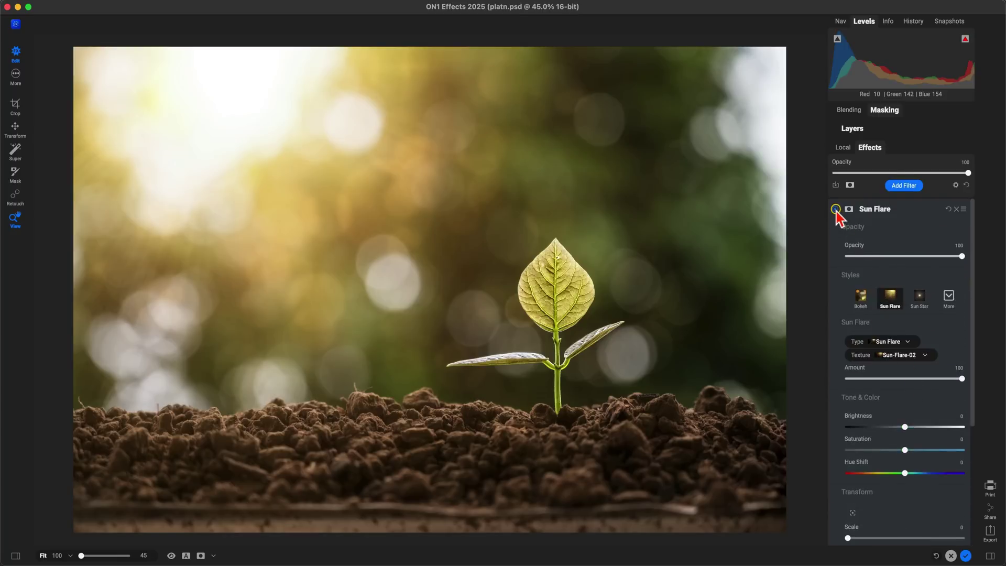
left_click(835, 209)
left_click(836, 209)
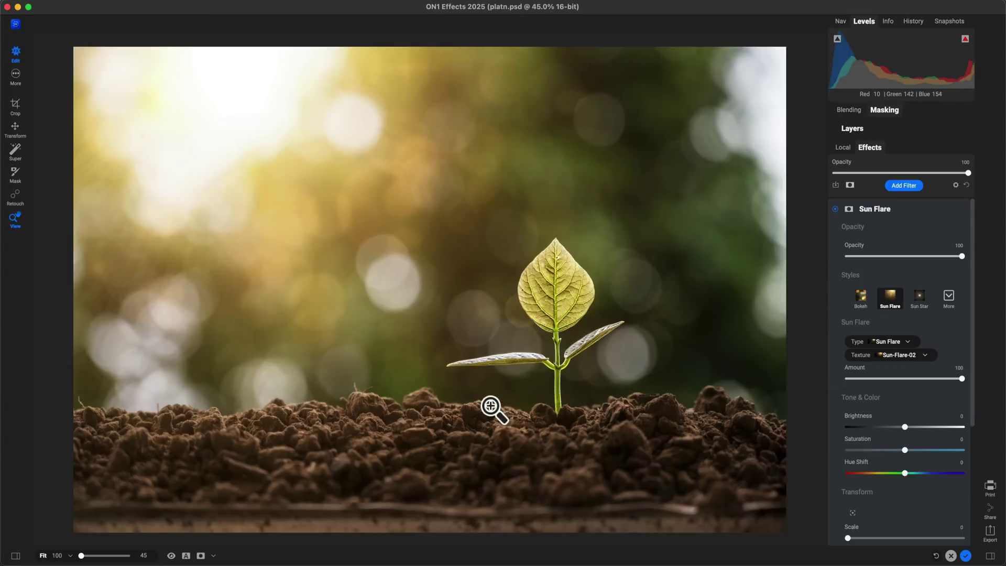
Step: Crop the strip off the photo's bottom edge to a height of 3784 pixels, using the Rule of Thirds overlay
key("c")
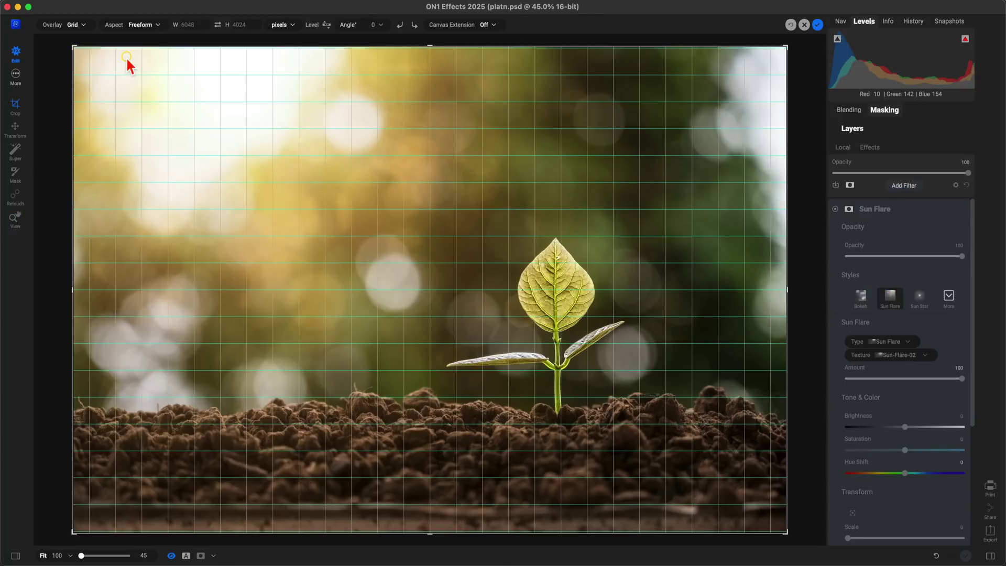
left_click(75, 27)
left_click(77, 38)
left_click_drag(430, 532, 431, 519)
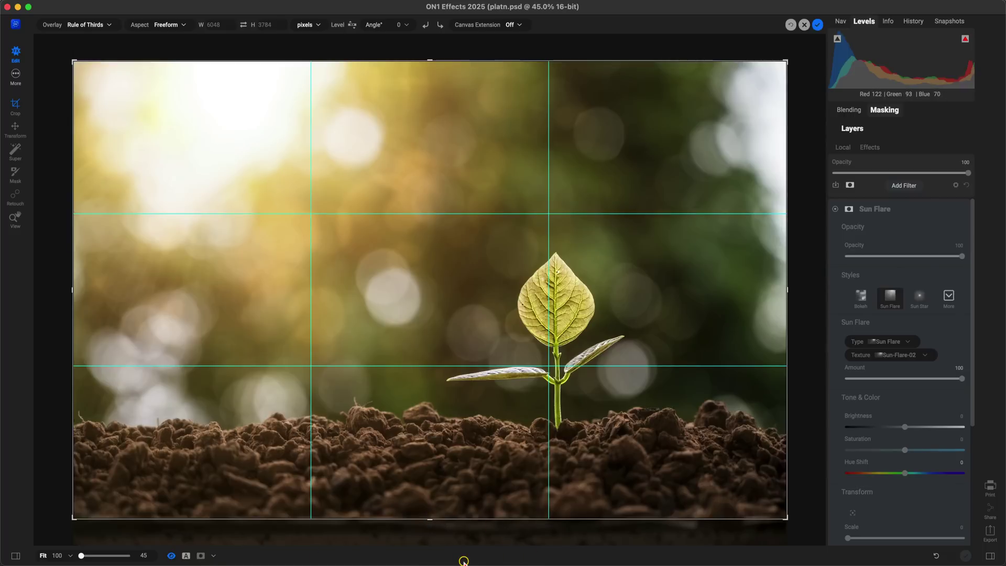
key("Return")
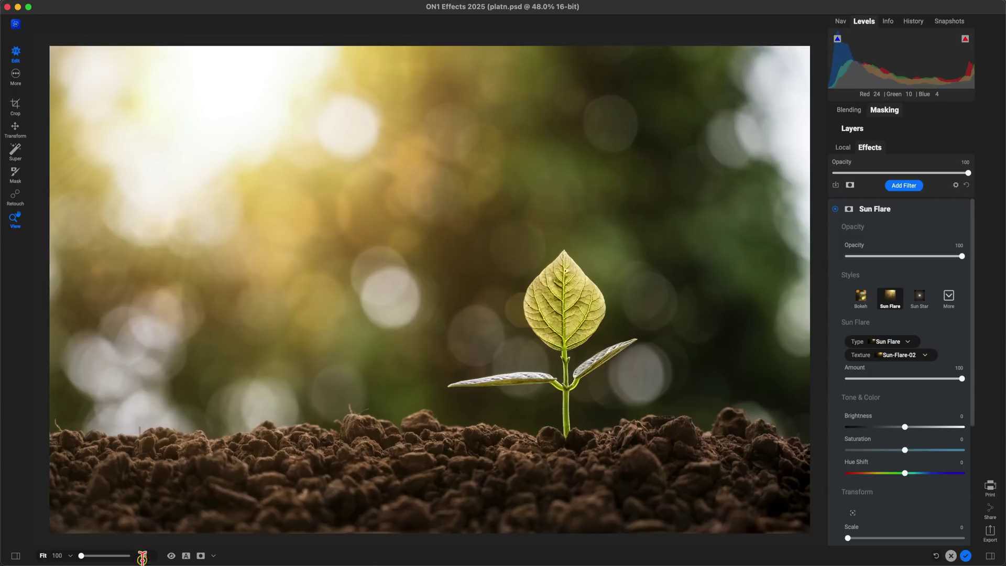
Step: Compare the edited photo with the original, first in a before/after split view and by toggling the full preview off and on
left_click(186, 555)
left_click_drag(431, 295, 45, 291)
left_click(186, 556)
key("backslash")
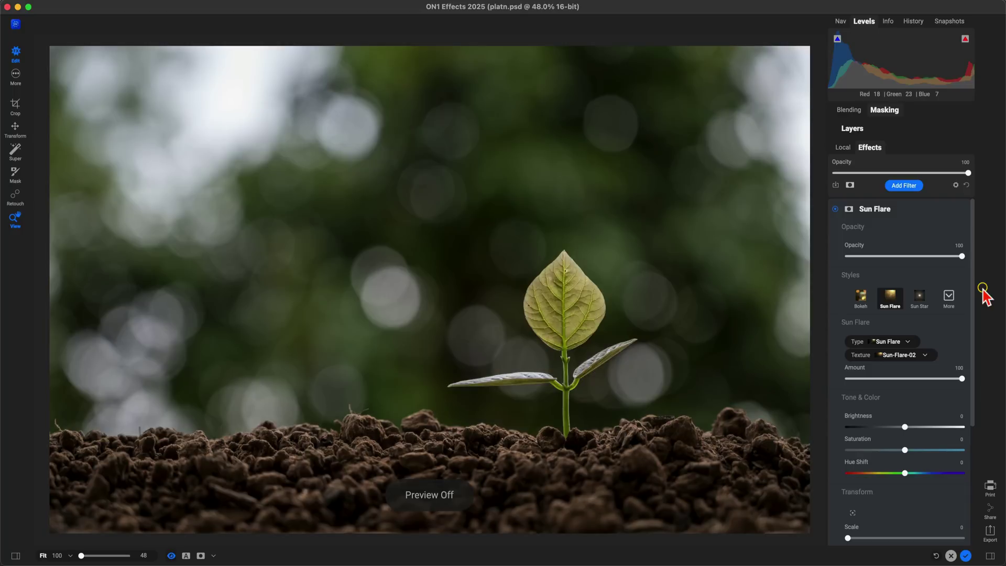
key("backslash")
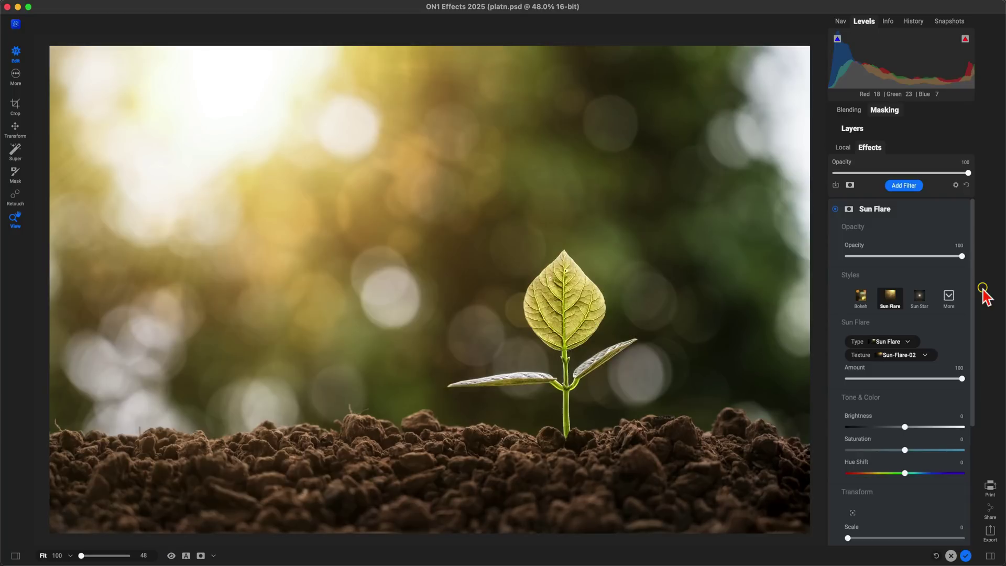
key("backslash")
key("backslash")
Step: Add a Borders filter and preview more of its border styles on the photo, including Focusing Screen
left_click(906, 186)
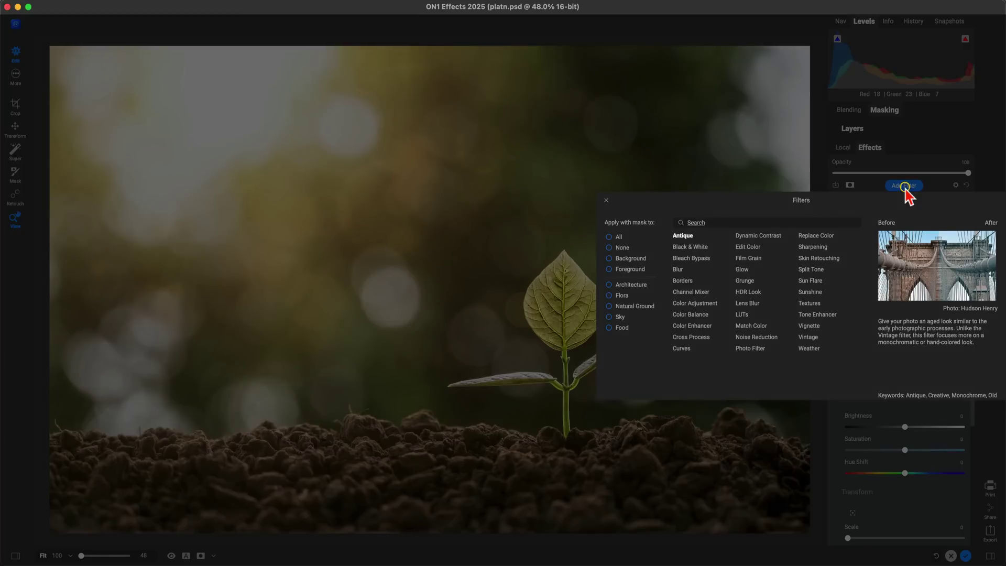
left_click(679, 281)
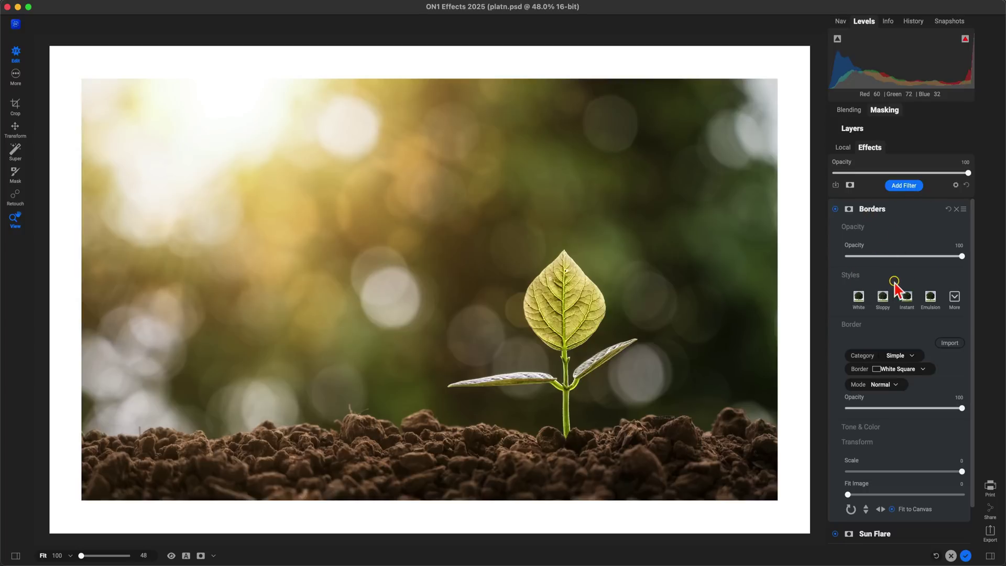
left_click(955, 302)
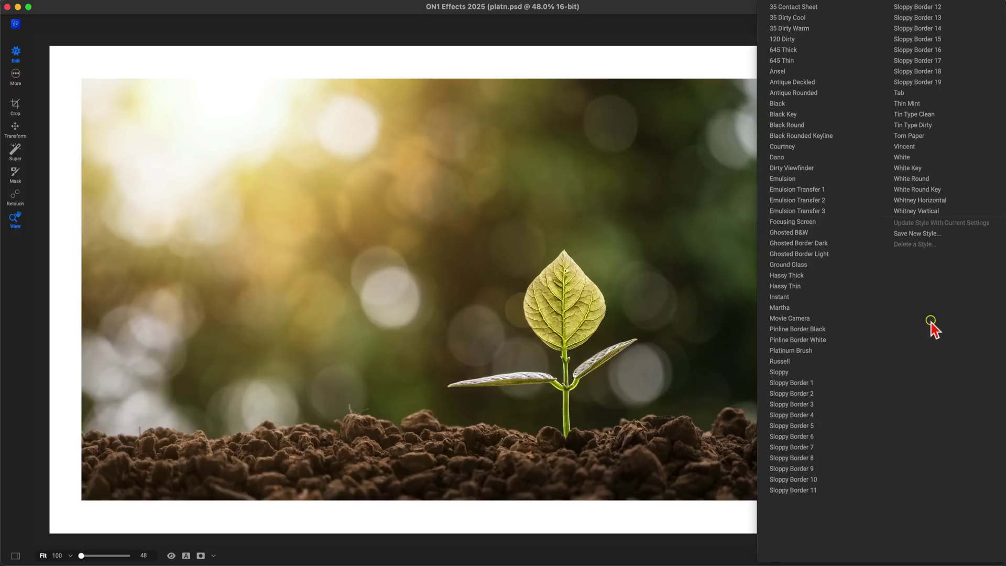
left_click(805, 406)
left_click(810, 330)
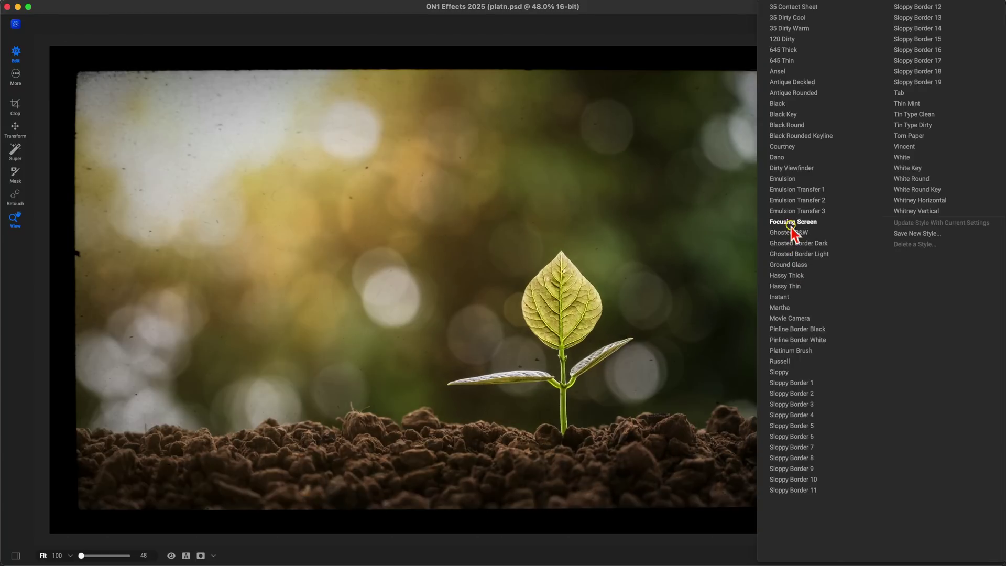
left_click(791, 222)
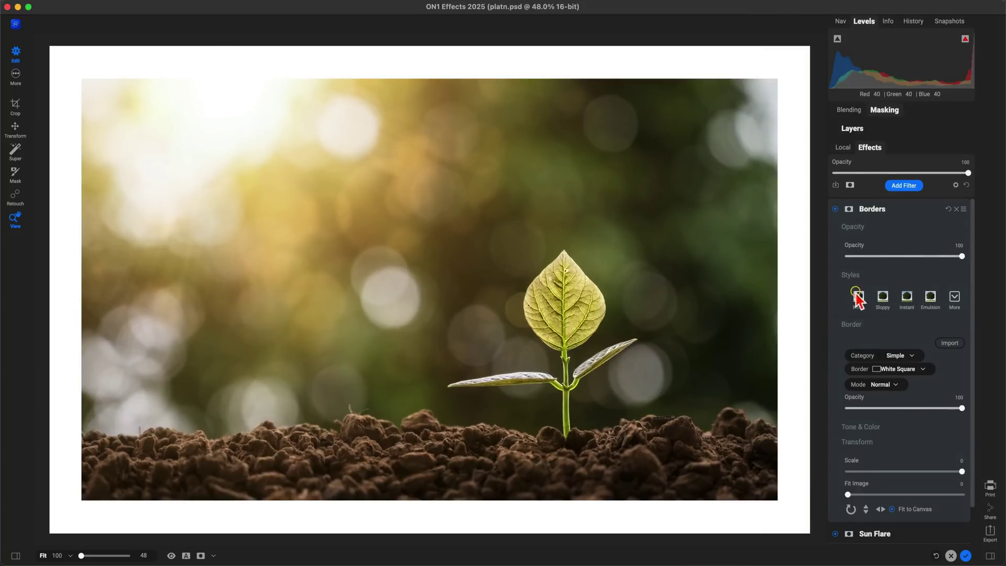
Step: Compare the photo with and without the white border and remove the Borders filter
left_click(834, 209)
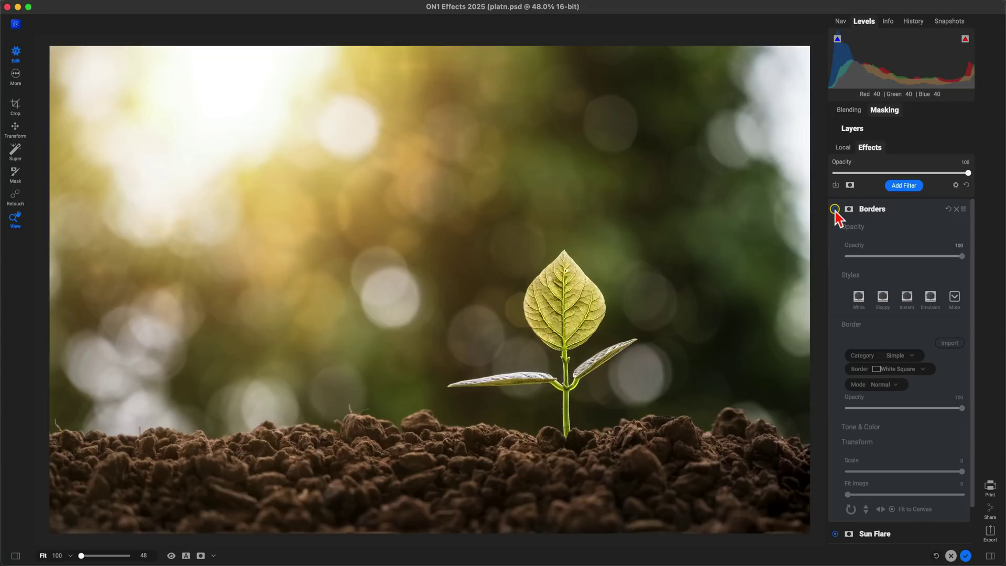
left_click(834, 209)
left_click(921, 369)
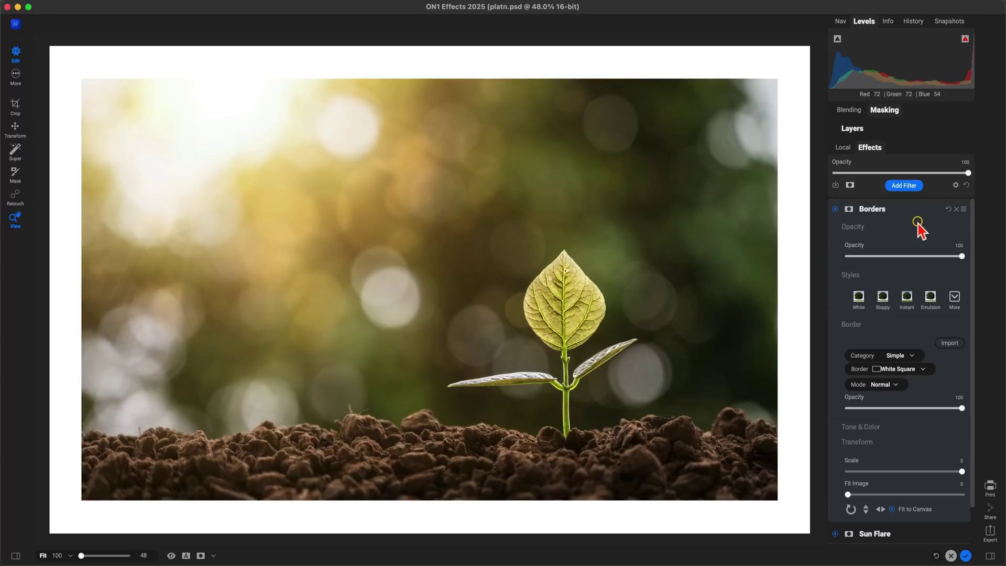
left_click(905, 186)
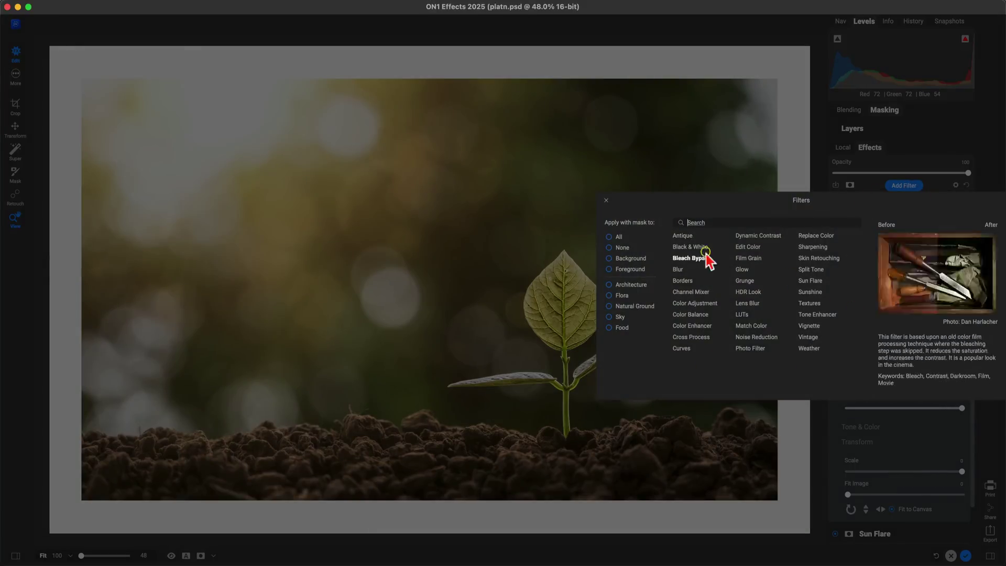
left_click(985, 169)
left_click(956, 209)
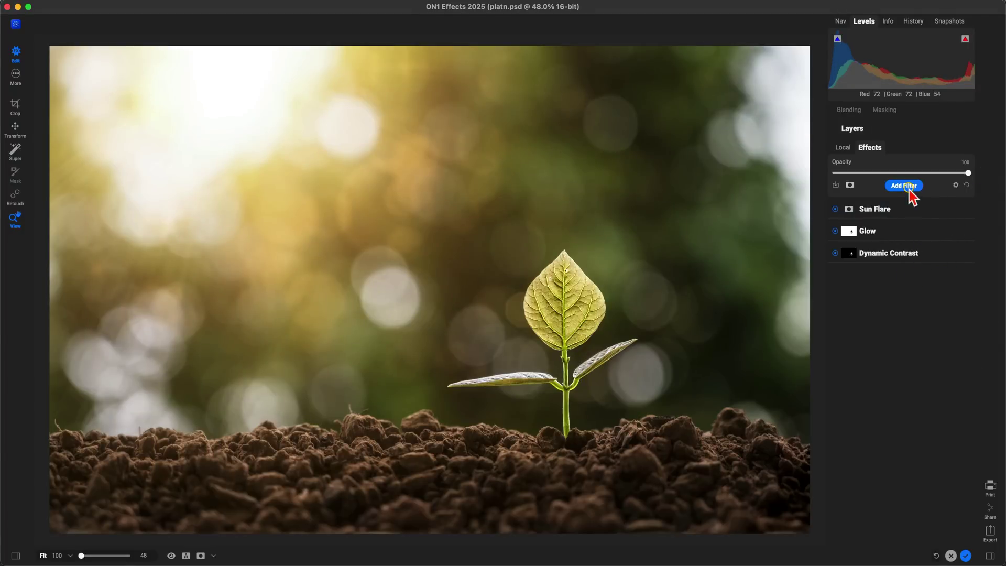
Step: Try a LUTs filter, preview styles such as Comfort on the photo, and remove the filter
left_click(906, 186)
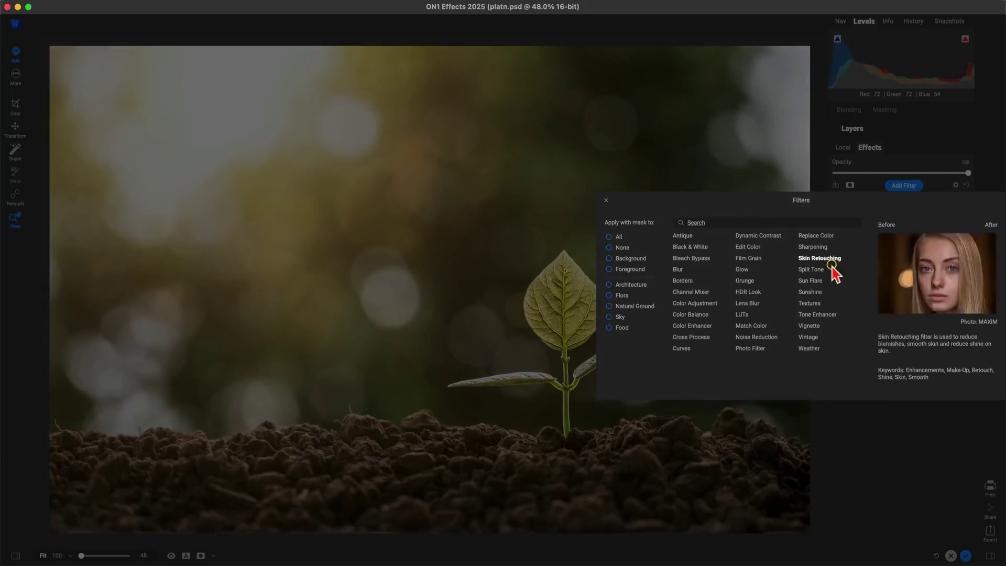
left_click(741, 315)
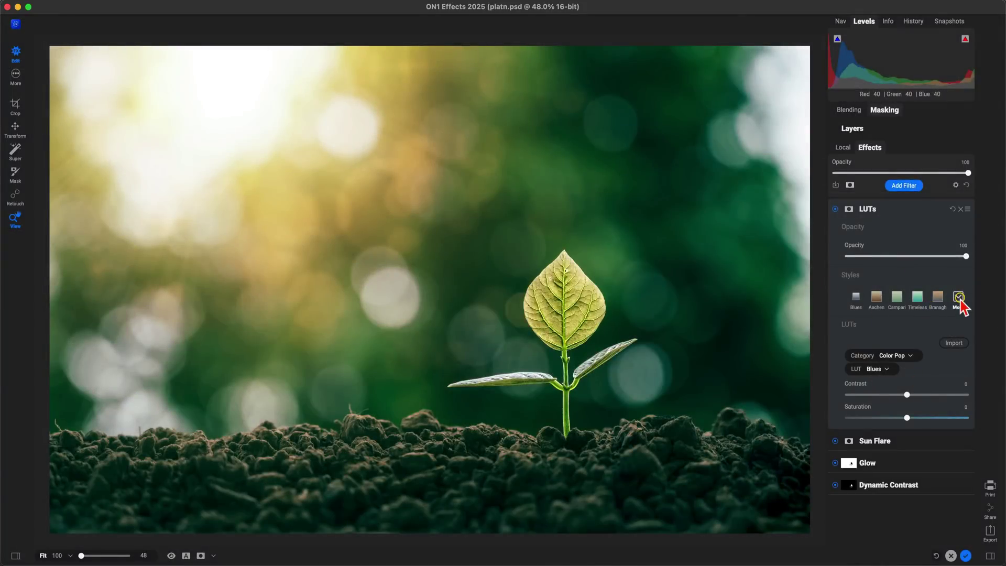
left_click(959, 299)
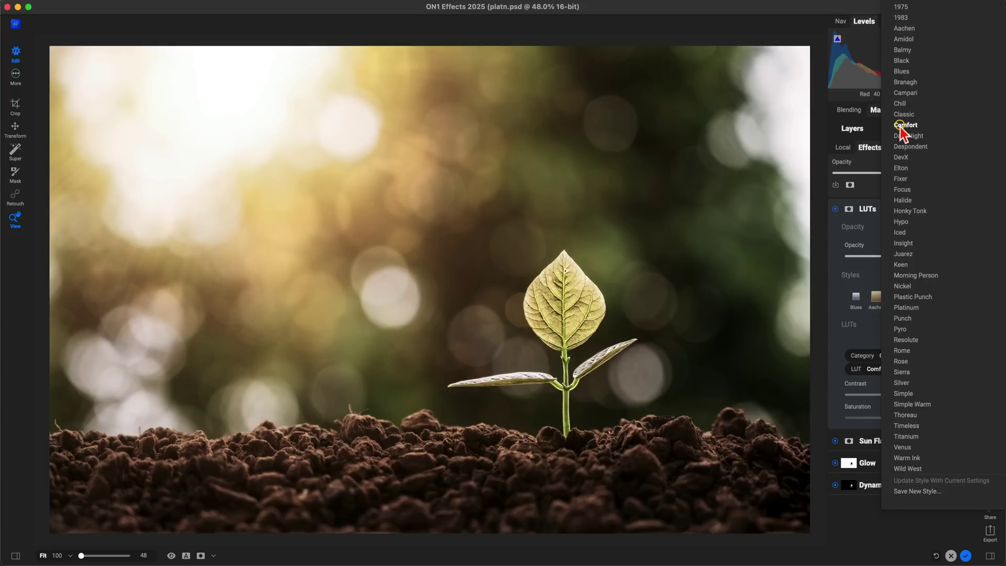
left_click(900, 126)
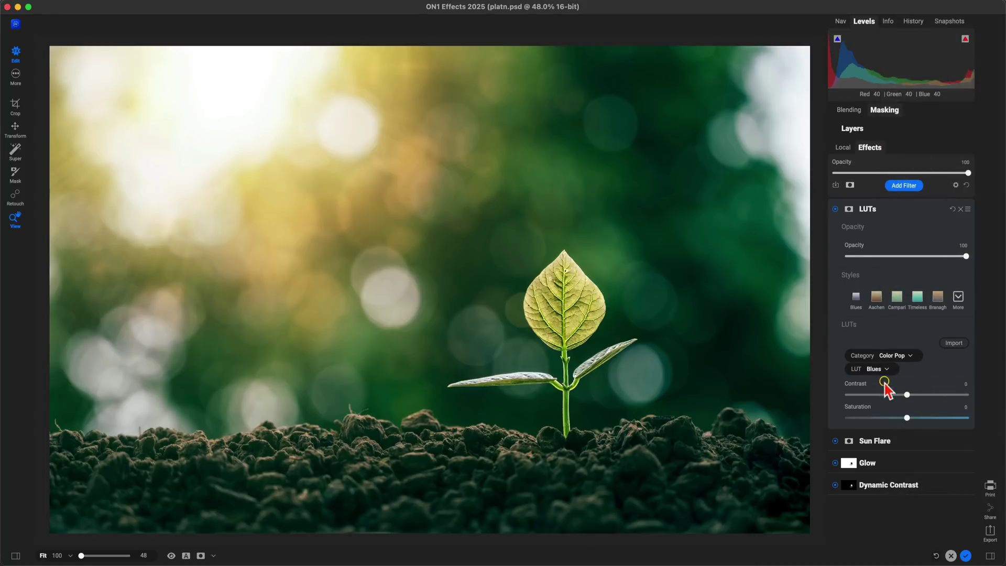
left_click(961, 209)
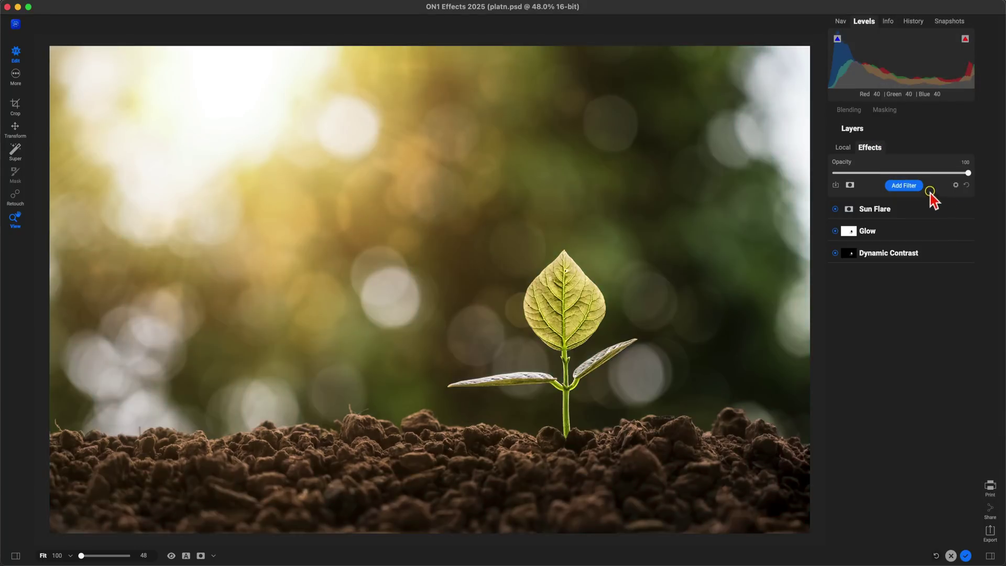
Step: Add a Borders filter to the photo with the Simple category's White Square border
left_click(908, 186)
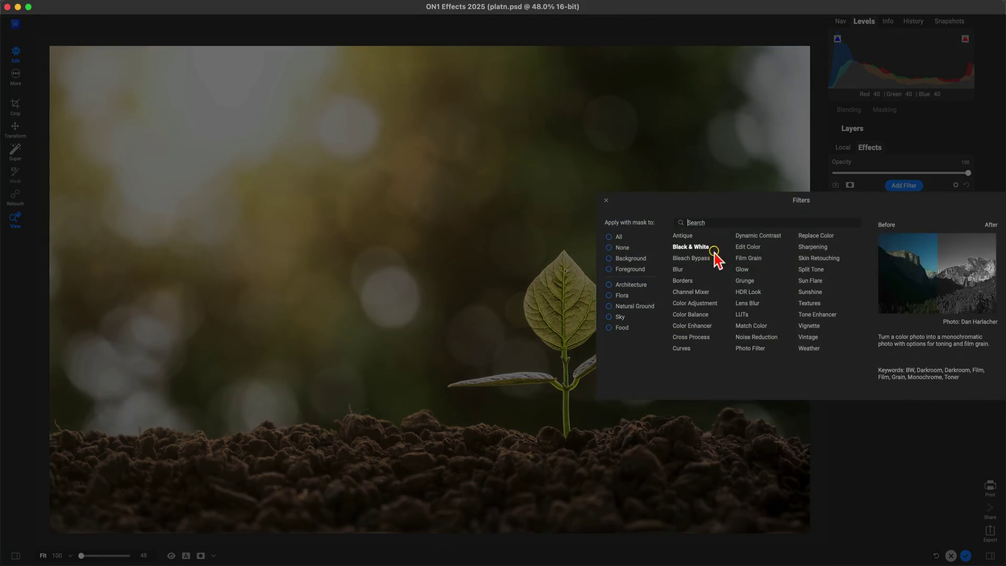
left_click(682, 281)
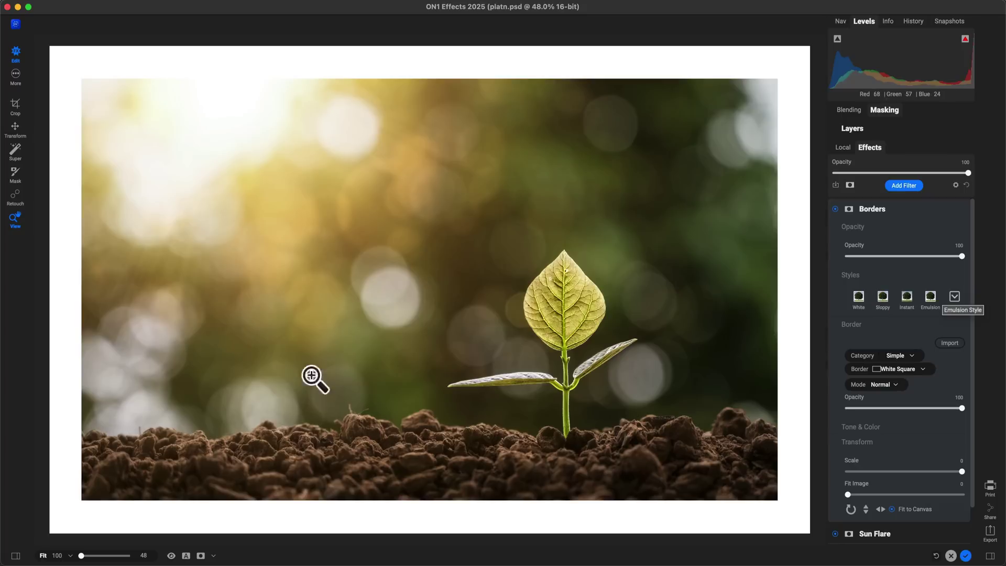
Step: Show the presets browser, look through the preset categories and open the Cinema category
left_click(19, 556)
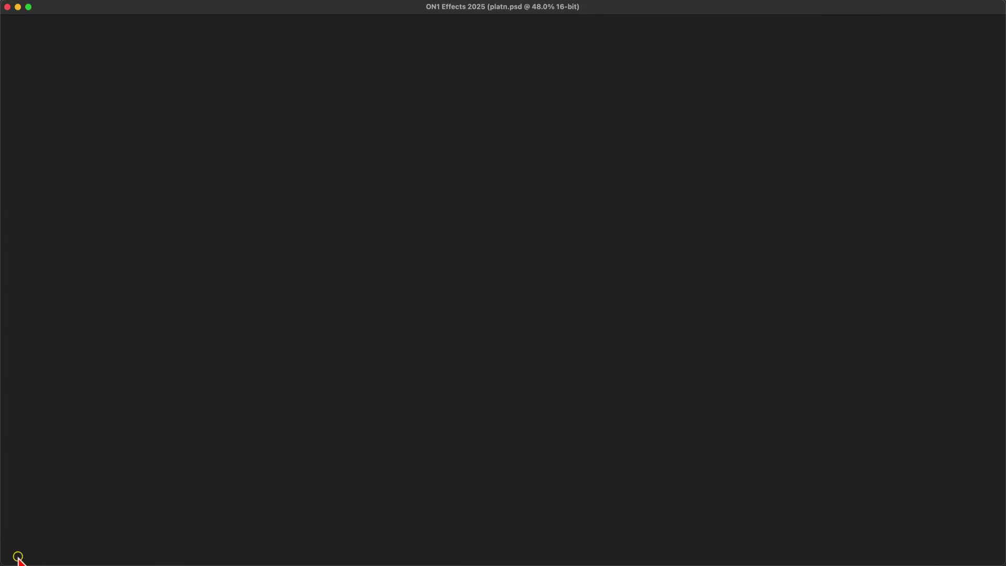
scroll(88, 235, "down", 10)
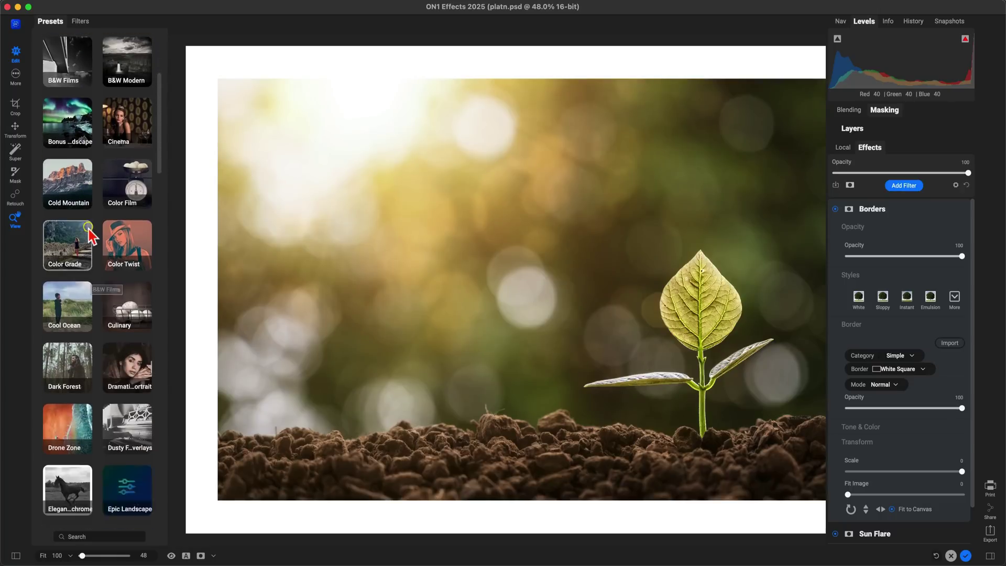
scroll(88, 235, "up", 10)
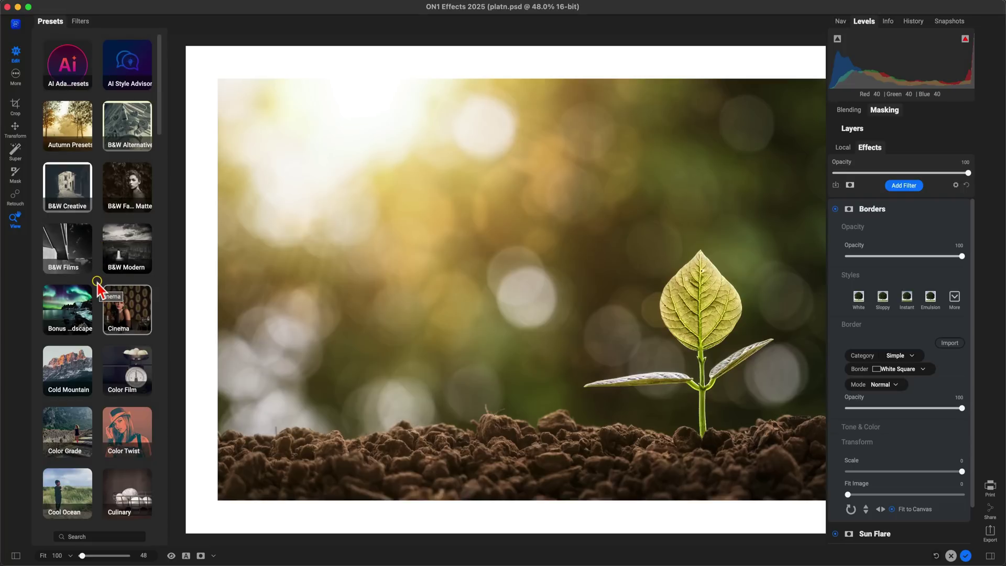
scroll(97, 284, "down", 4)
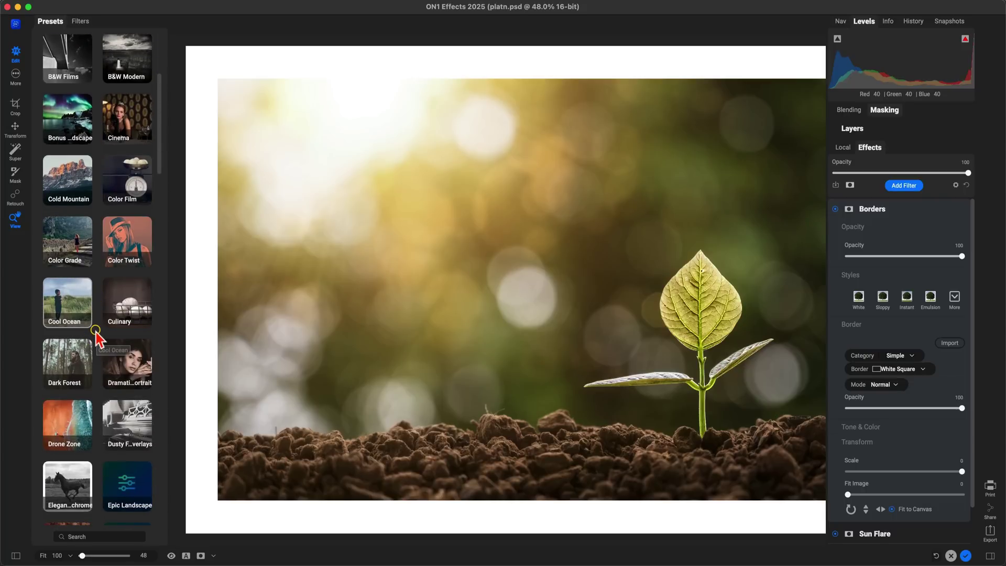
scroll(102, 249, "up", 1)
scroll(101, 262, "up", 2)
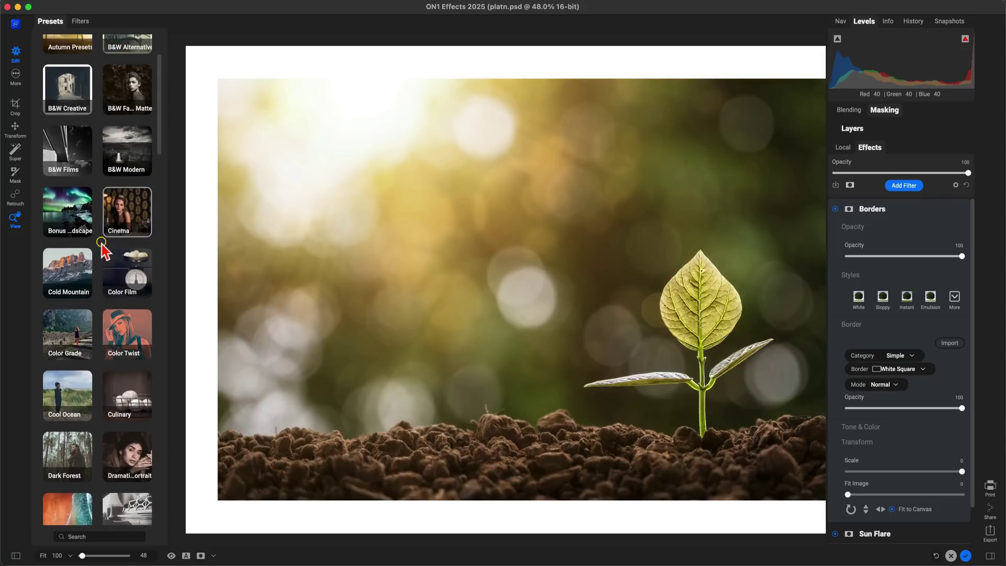
scroll(86, 361, "up", 1)
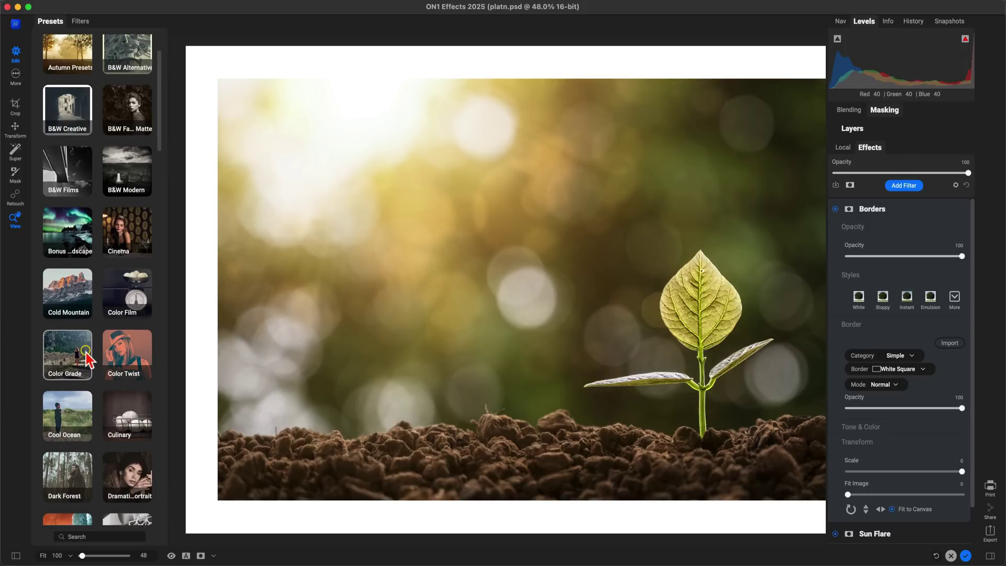
left_click(112, 250)
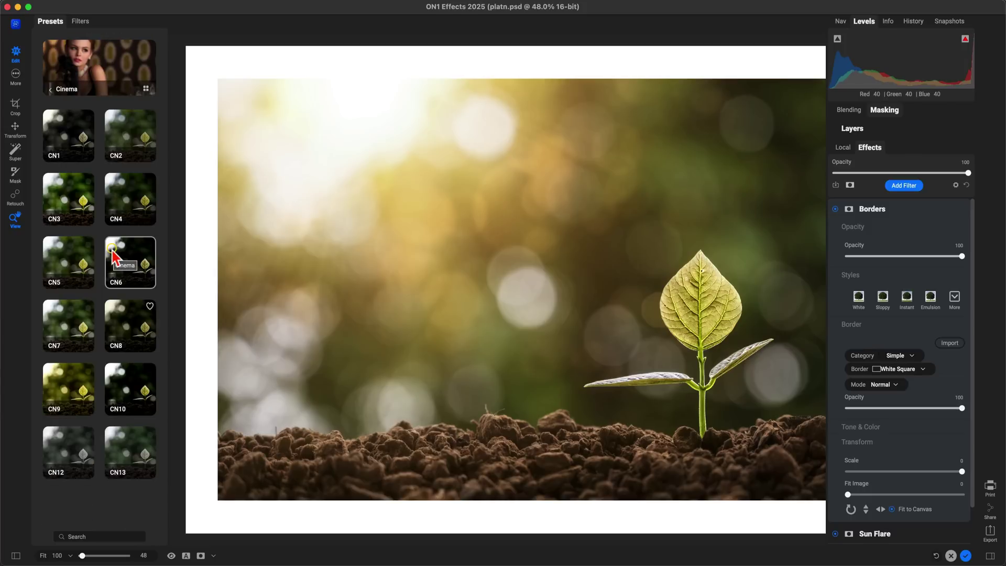
Step: Preview the Cinema presets CN1, CN2, CN3, CN5, CN6 and CN9 on the photo without applying them
left_click(69, 126)
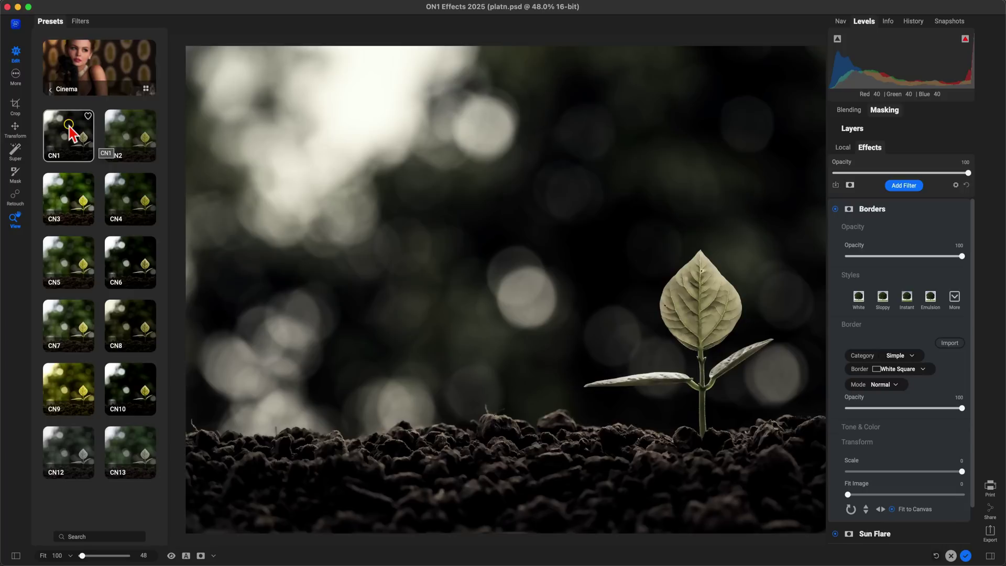
left_click(113, 134)
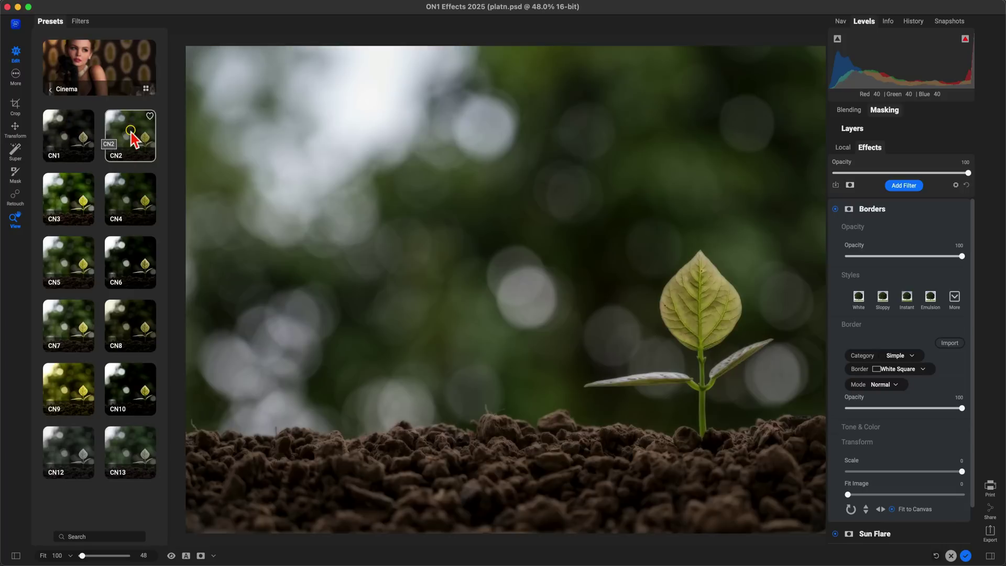
left_click(67, 198)
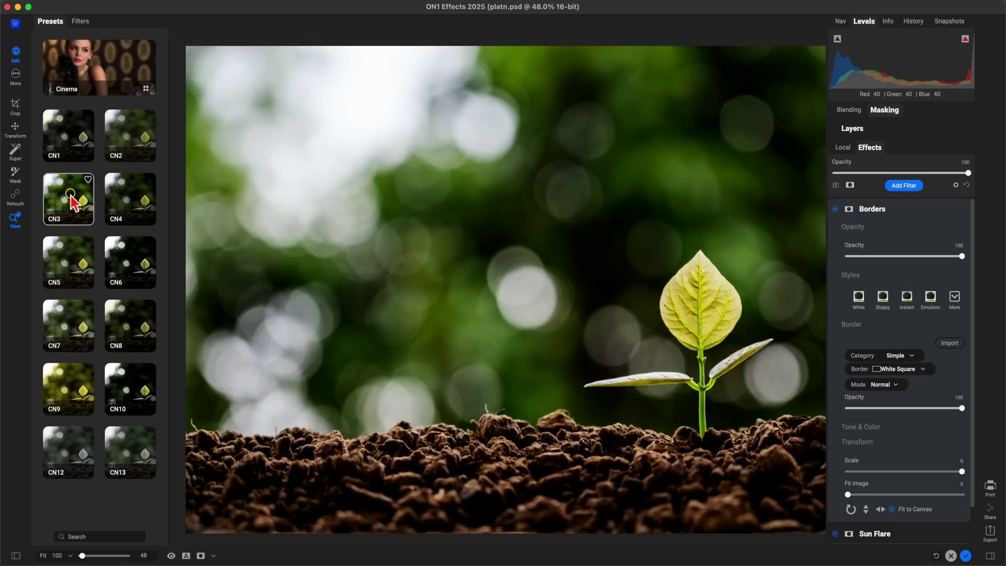
left_click(68, 251)
left_click(130, 264)
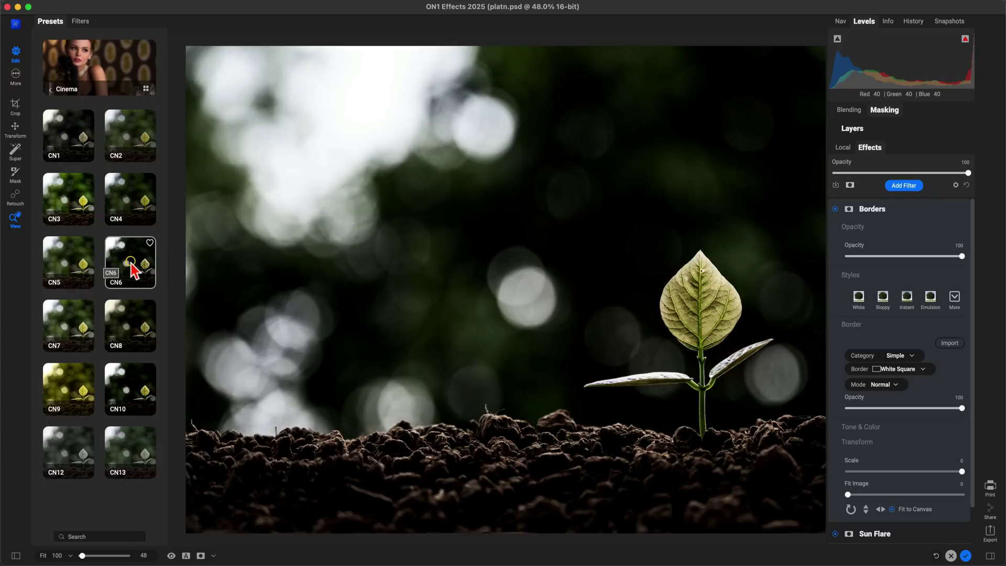
left_click(66, 387)
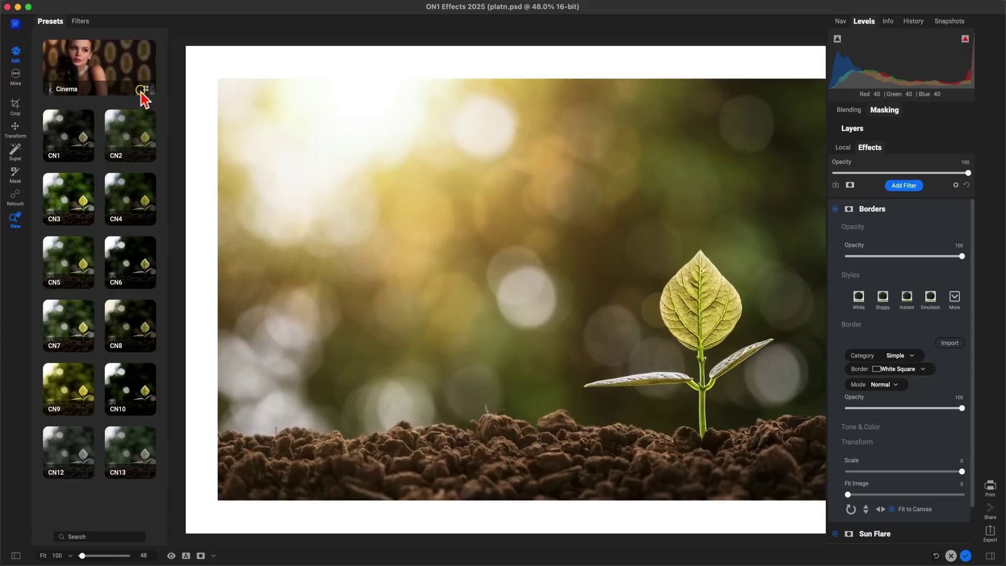
Step: View the Cinema presets in the full-screen grid and enlarge their thumbnails to four per row
left_click(146, 88)
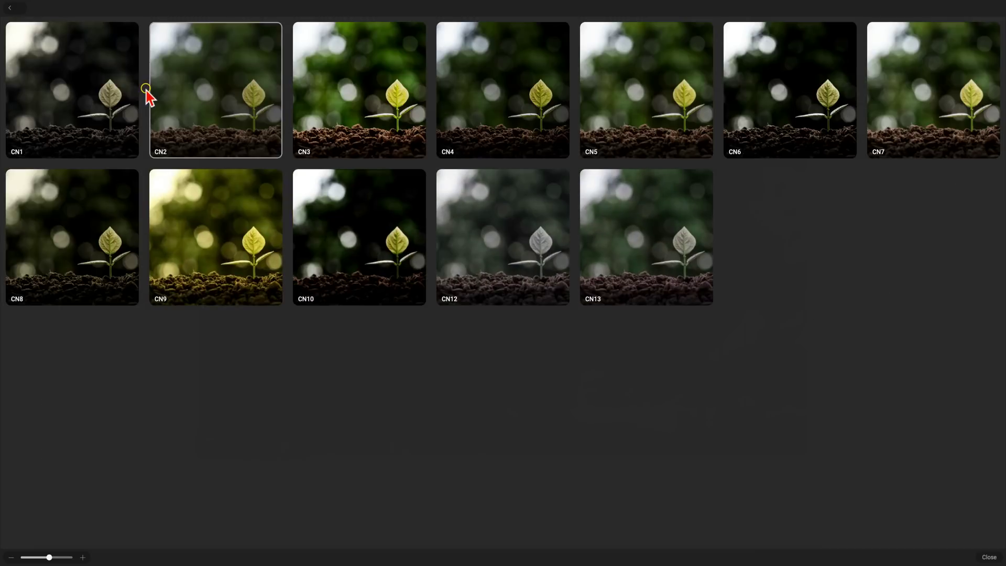
left_click_drag(48, 553, 69, 559)
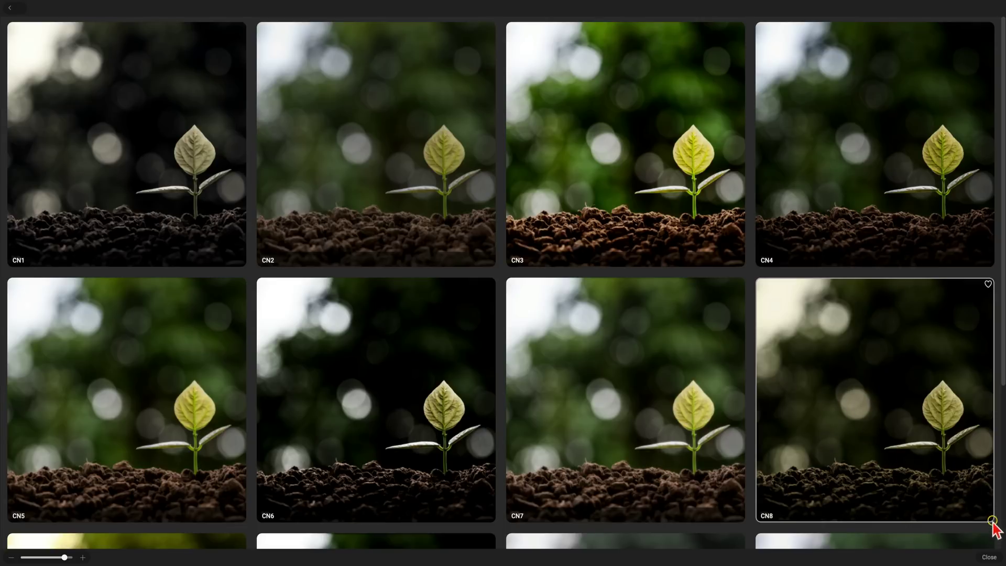
Step: Close the preset grid and browser, and apply the ON1 Effects edits to return the photo to Photoshop
left_click(988, 557)
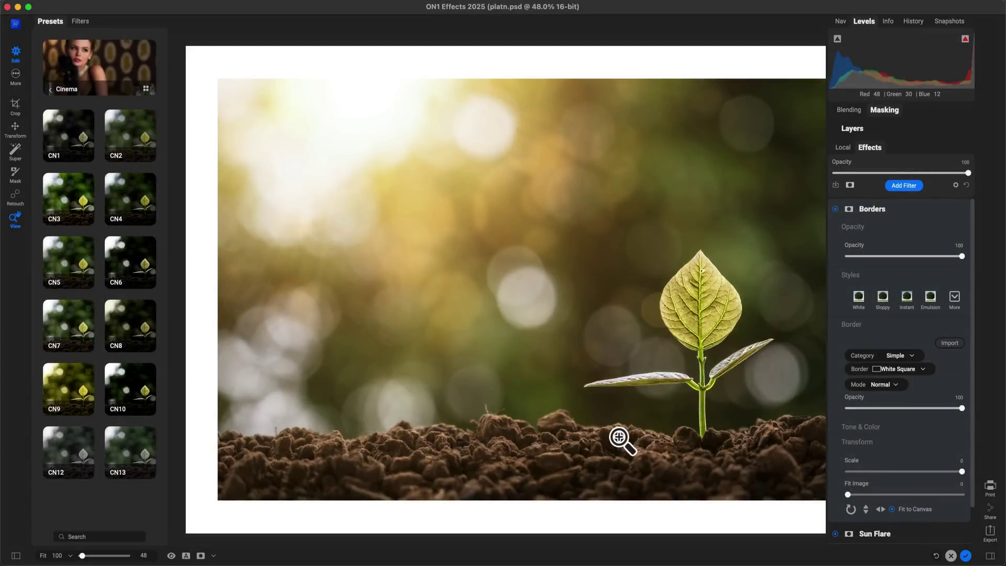
left_click(14, 556)
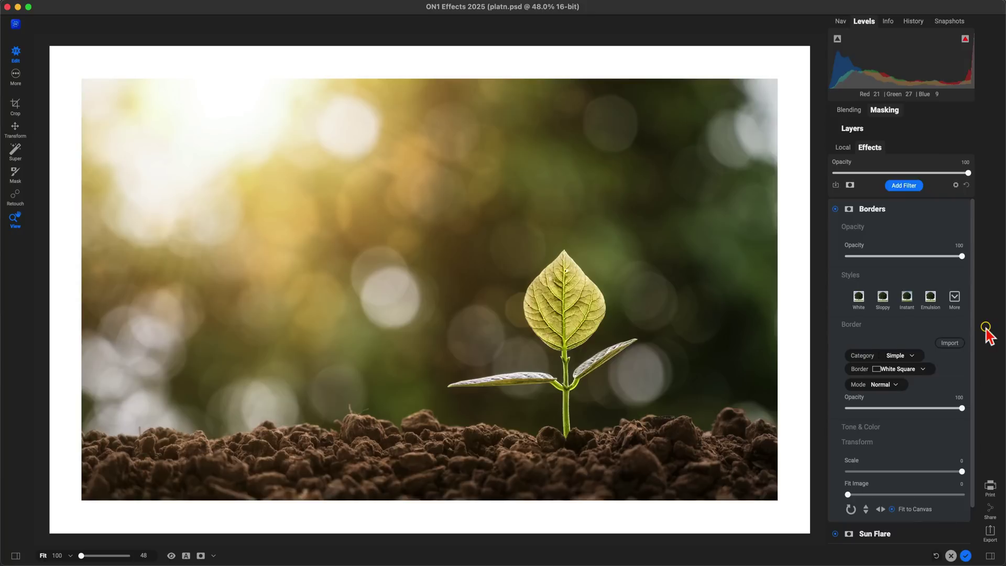
left_click(965, 556)
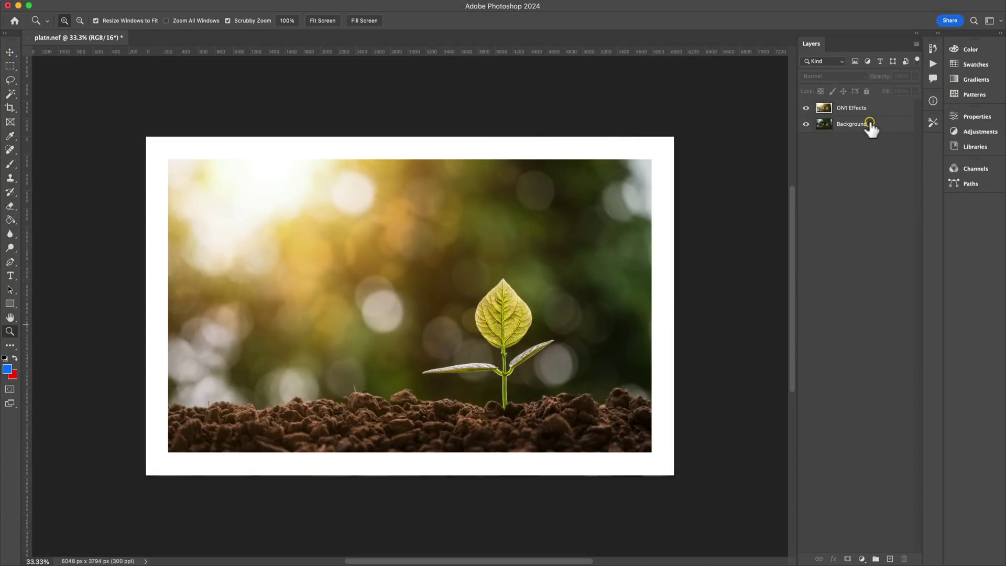
Step: Compare the photo before and after by hiding and showing the ON1 Effects layer twice
left_click(806, 108)
left_click(806, 108)
left_click(806, 108)
left_click(806, 108)
Step: Look up the ON1 Effects Standalone 2025 plug-in among the Automate commands without launching it
left_click(109, 4)
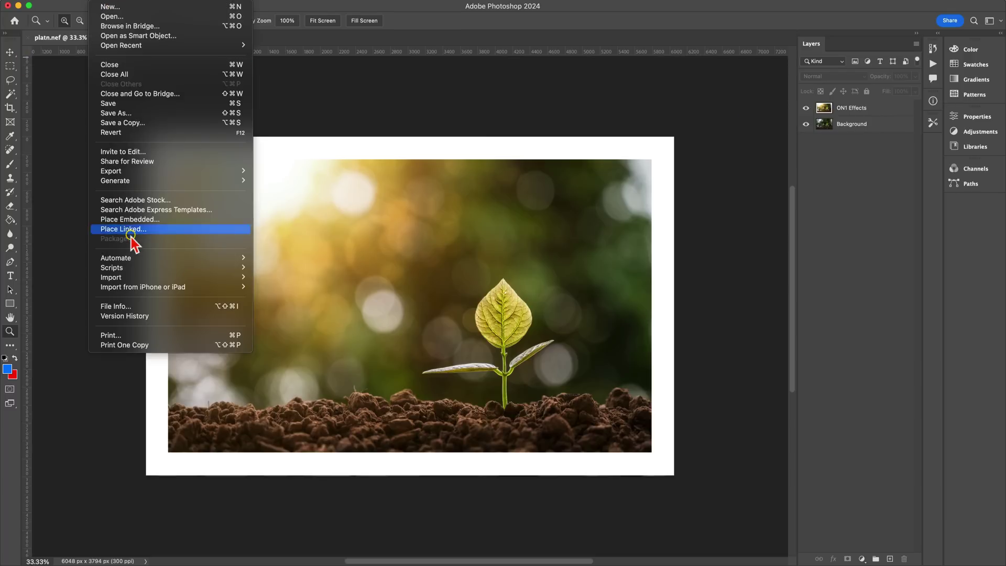
mouse_move(137, 259)
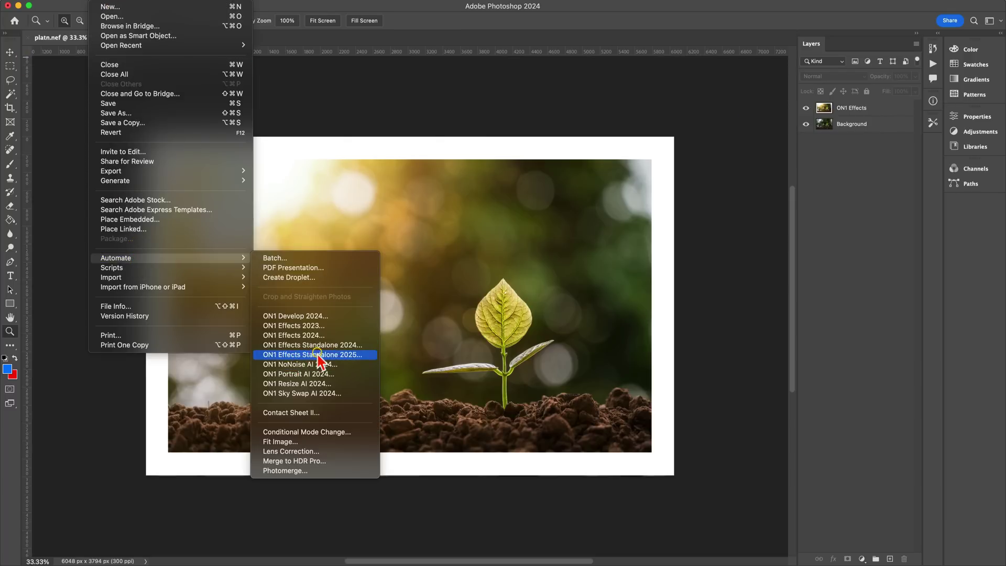
left_click(833, 357)
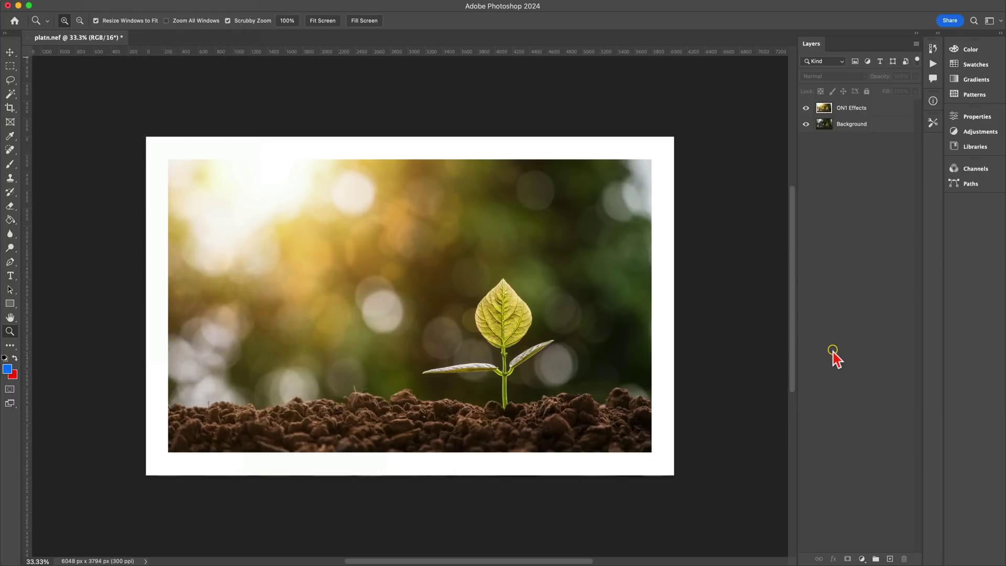